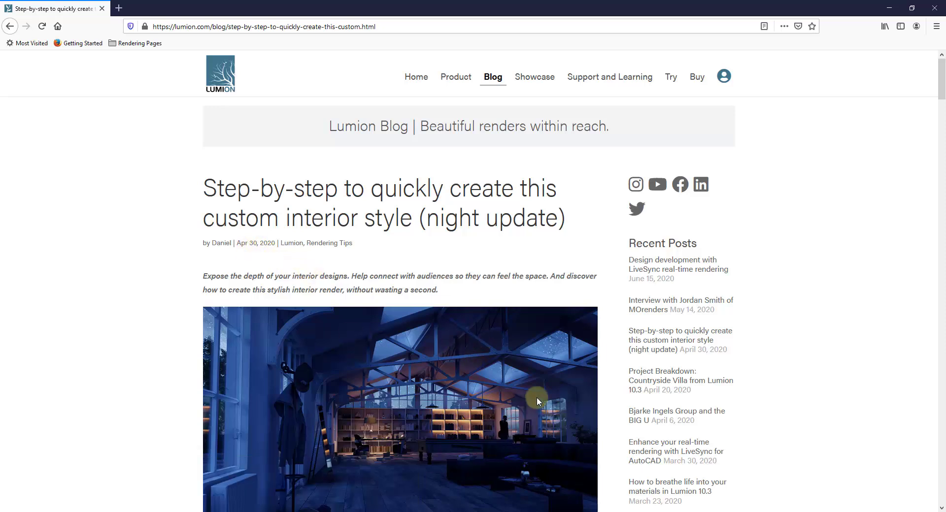
- Switch from the blog article to Lumion and load the example scene of the house with the pool
scroll(392, 377, "down", 1)
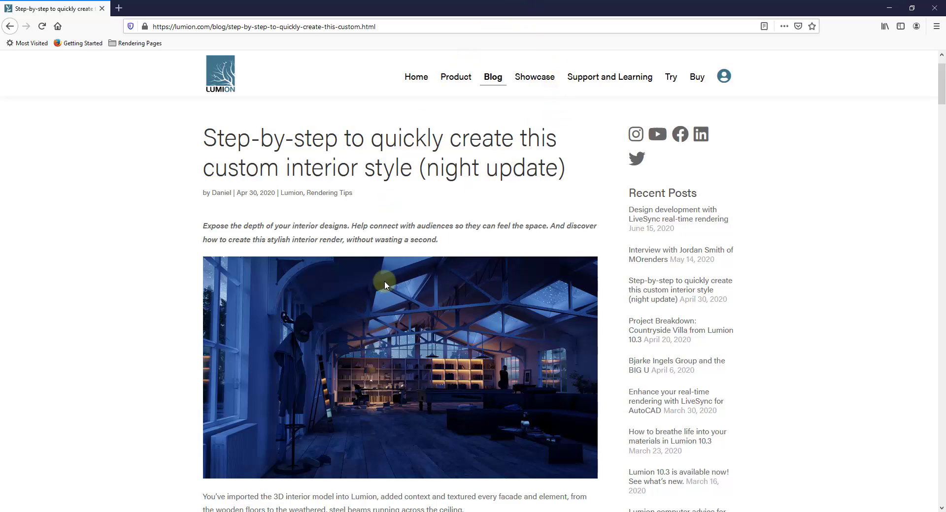
key("alt+Tab")
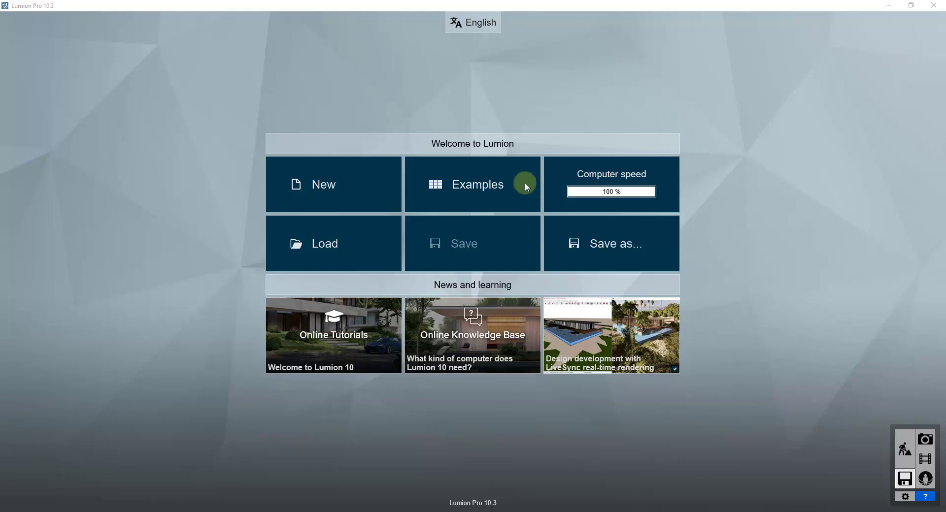
left_click(484, 189)
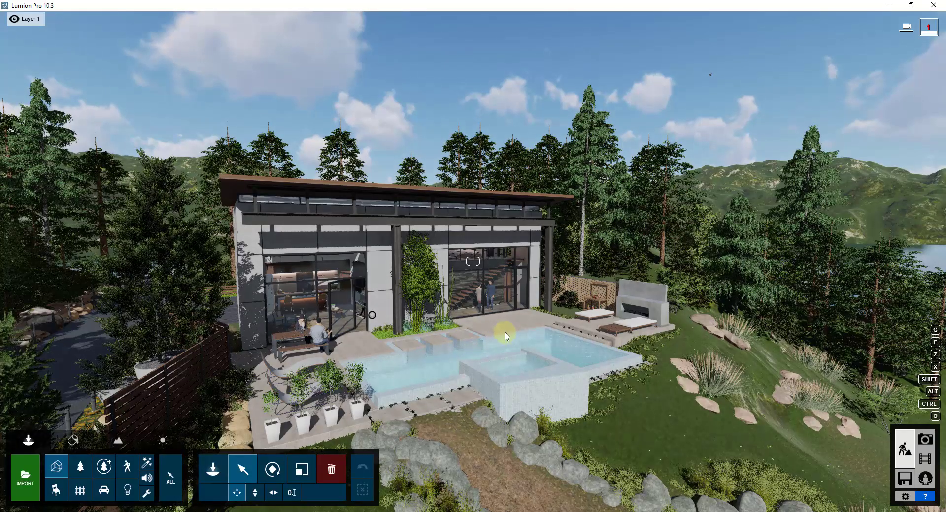
- Move the camera inside the house to face the bookshelf and kitchen, and store that view in photo slot 10
right_click_drag(537, 279, 522, 281)
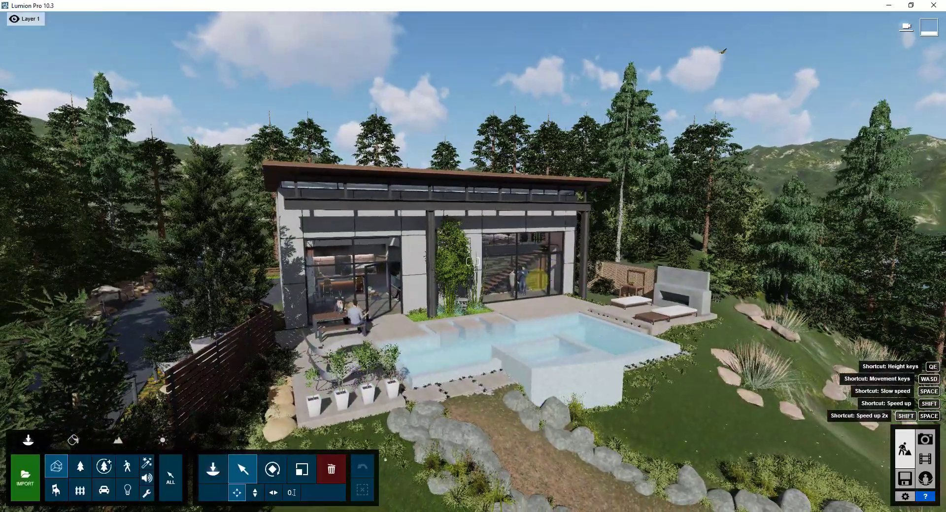
mouse_move(537, 280)
right_mouse_down()
mouse_move(525, 278)
mouse_move(546, 278)
right_mouse_up()
key("w")
key("w")
key("s")
key("w")
key("w")
right_click_drag(468, 352, 458, 330)
key("s")
key("w")
mouse_move(474, 201)
right_mouse_down()
mouse_move(488, 246)
mouse_move(542, 243)
right_mouse_up()
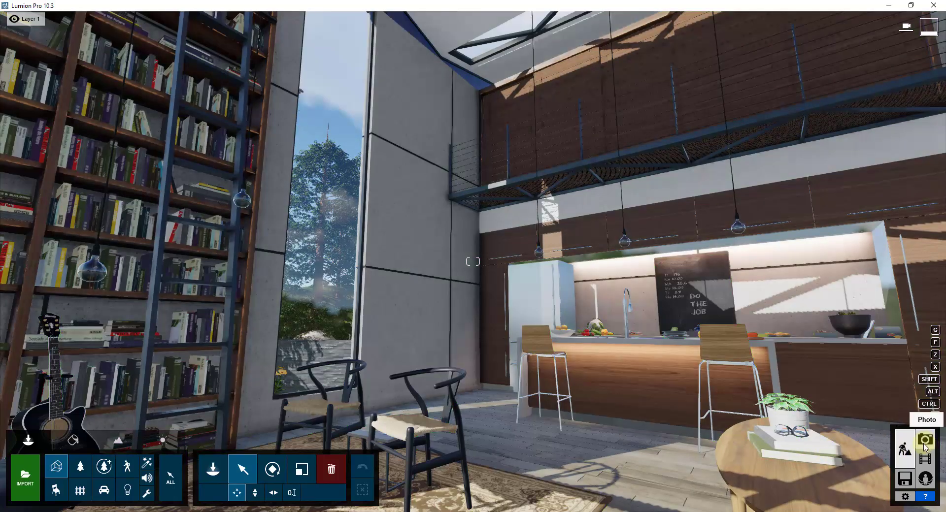
left_click(924, 444)
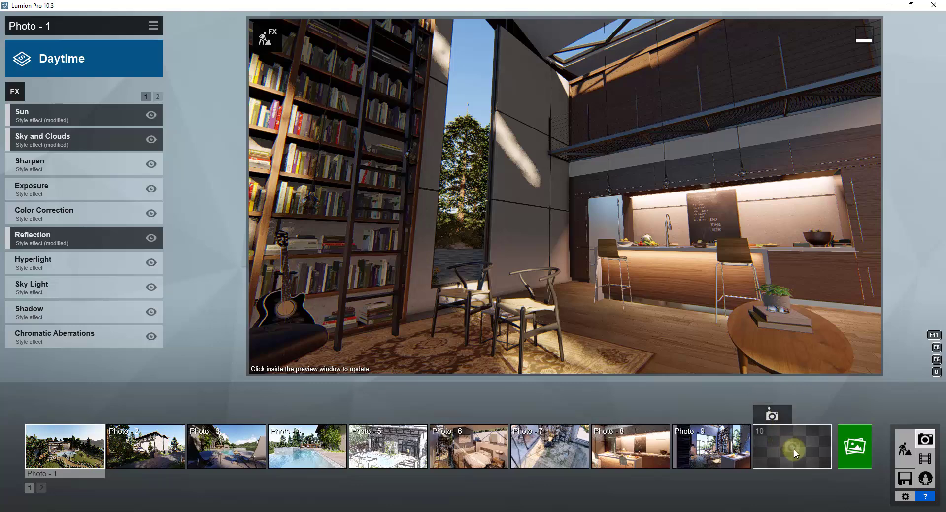
left_click(772, 415)
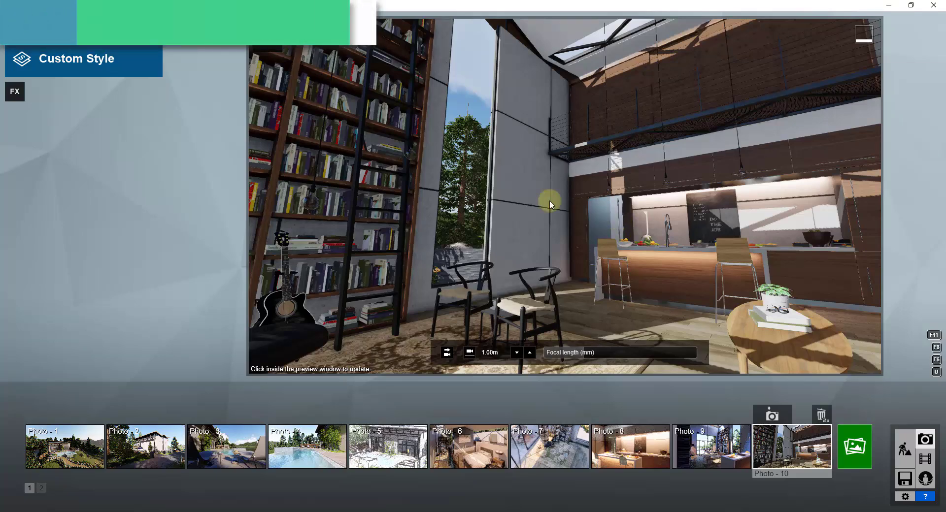
- Apply the Night style to Photo 10 and update its preview
left_click(113, 60)
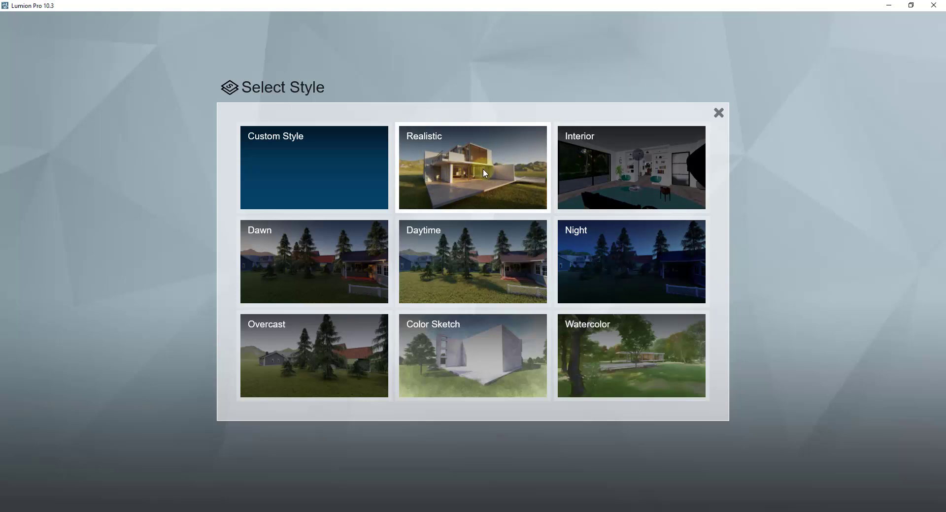
mouse_move(324, 262)
left_mouse_down()
mouse_move(311, 380)
mouse_move(511, 280)
mouse_move(592, 261)
left_mouse_up()
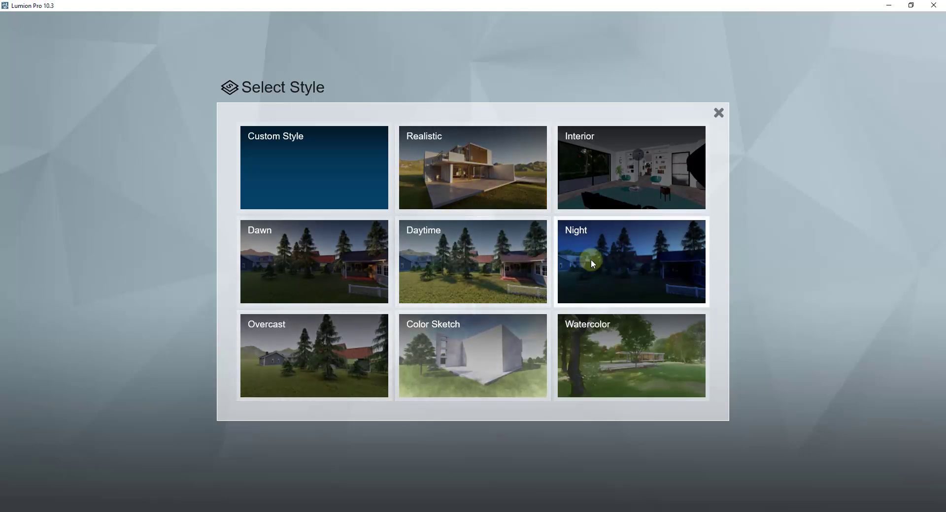
left_click(617, 254)
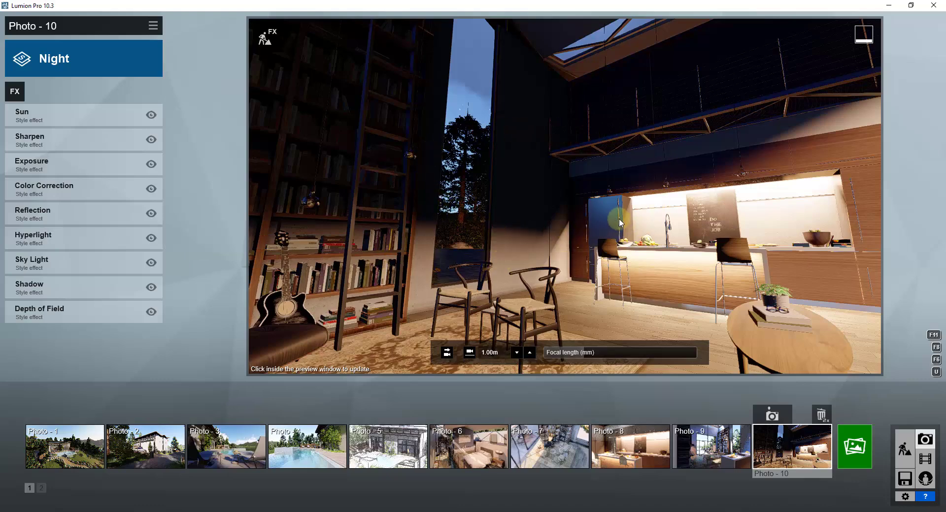
left_click(564, 205)
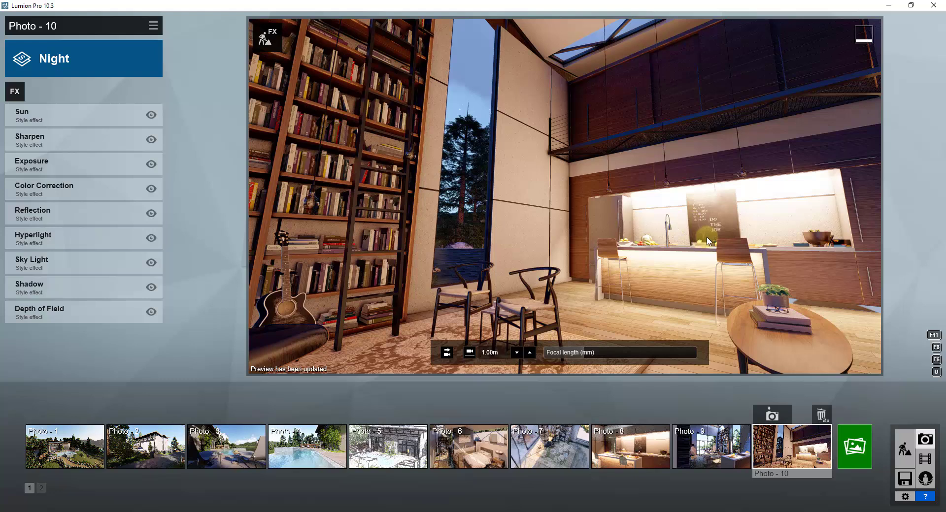
- Return to build mode with light objects active and test the visibility toggle of the Lights layer
left_click(904, 452)
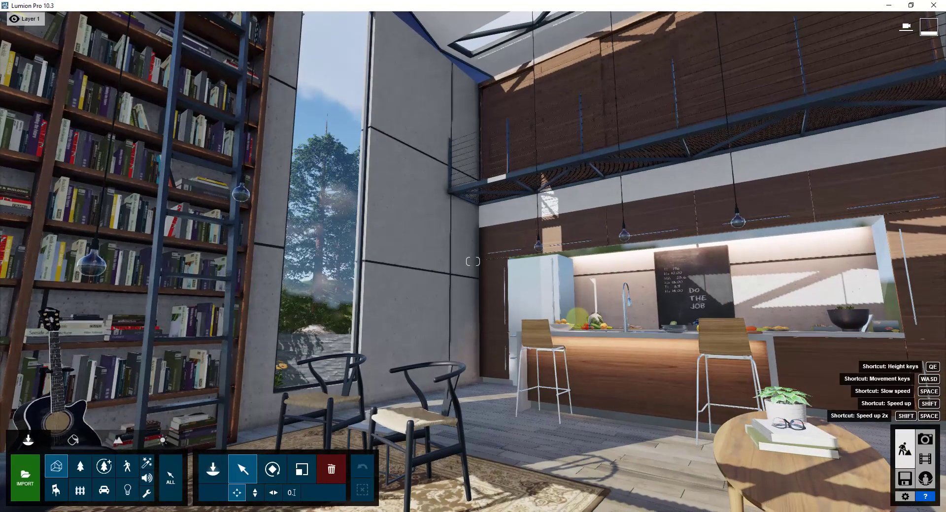
left_click(128, 490)
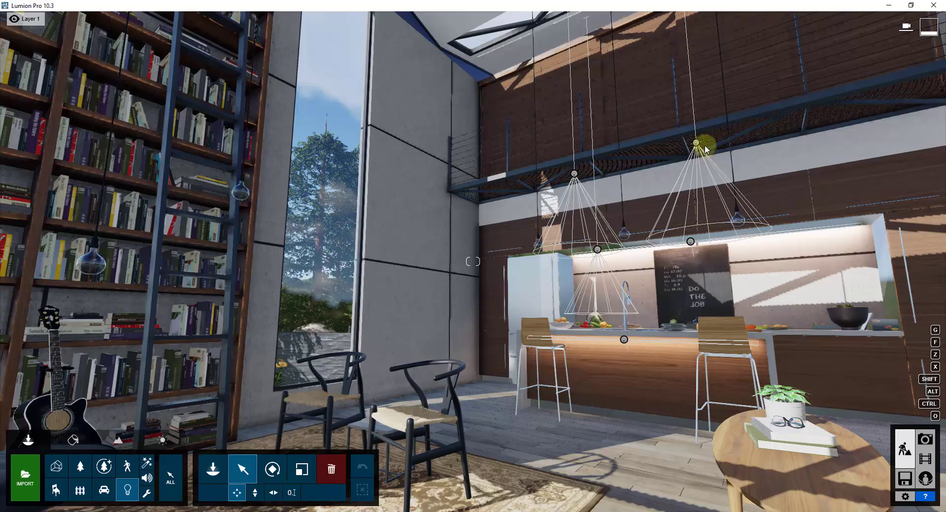
mouse_move(221, 22)
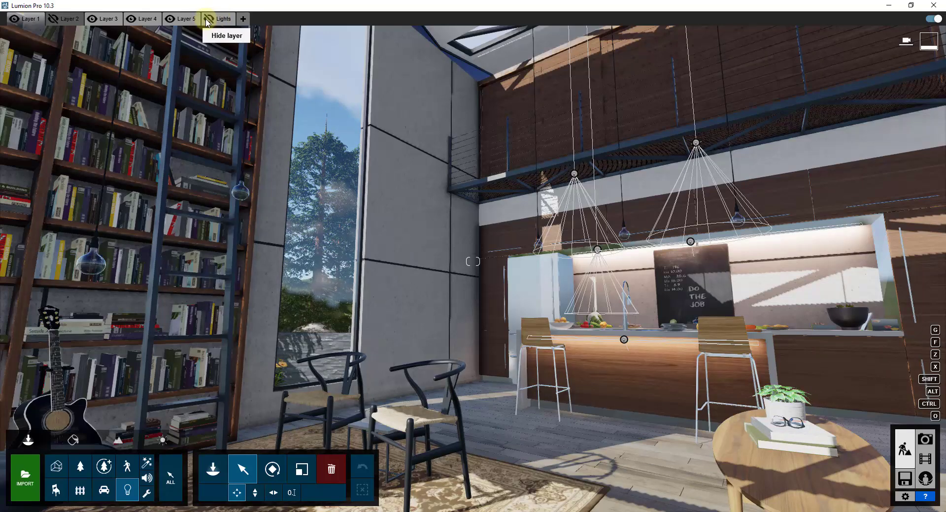
left_click(208, 20)
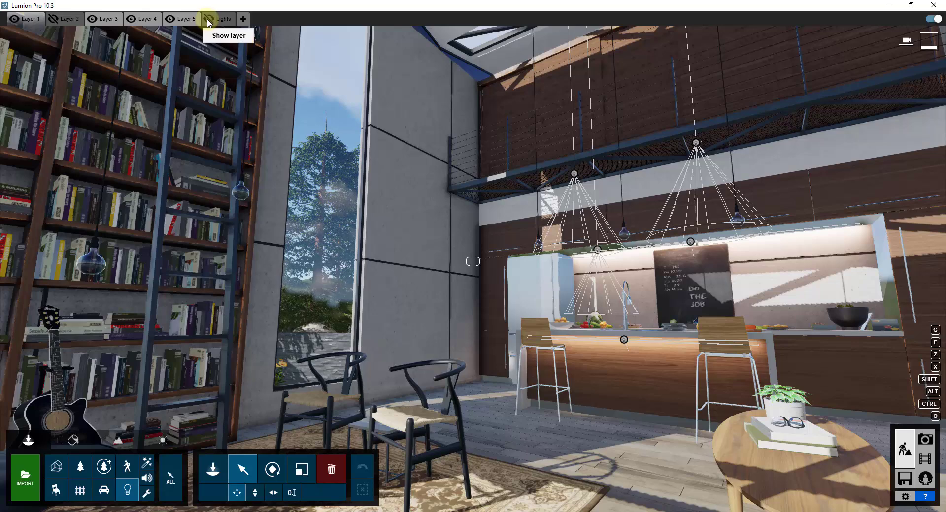
- Select the Lamp04 spotlight above the kitchen and extend the selection to all objects in the same category
left_click(577, 175)
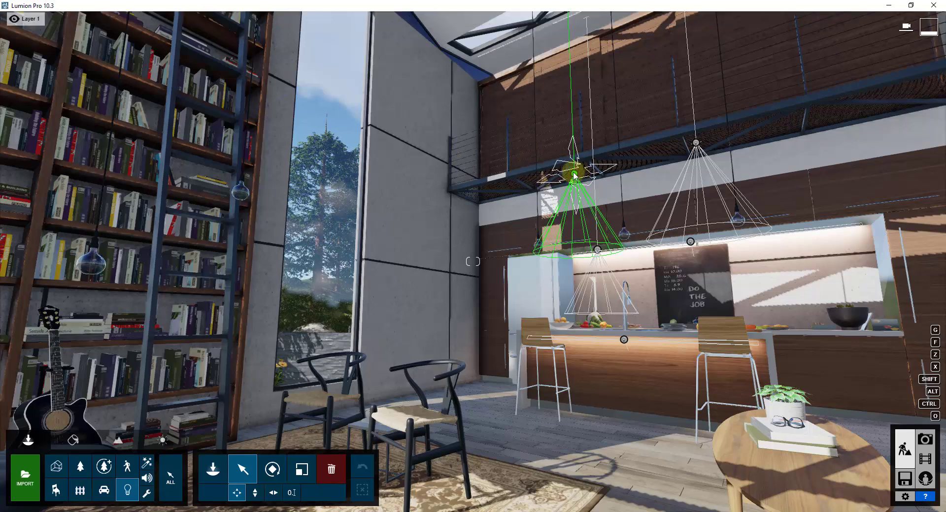
left_click(646, 389)
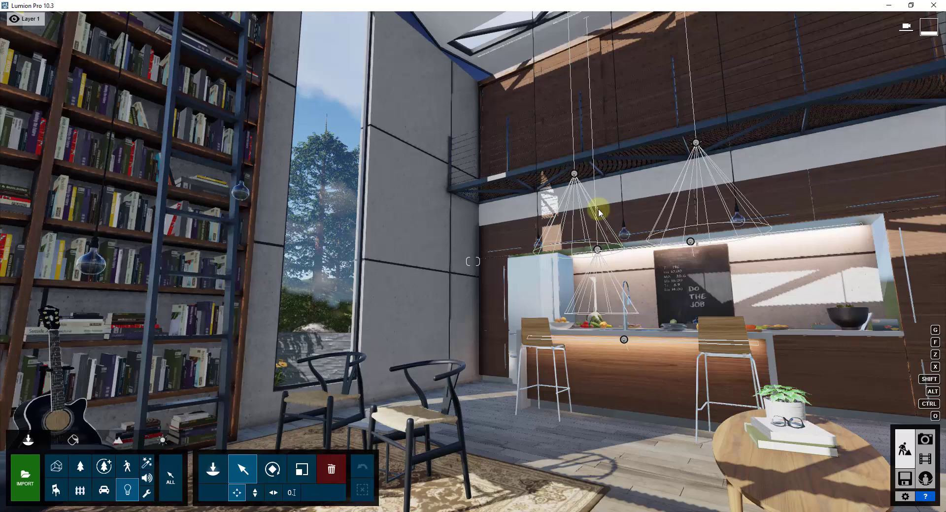
left_click(575, 175)
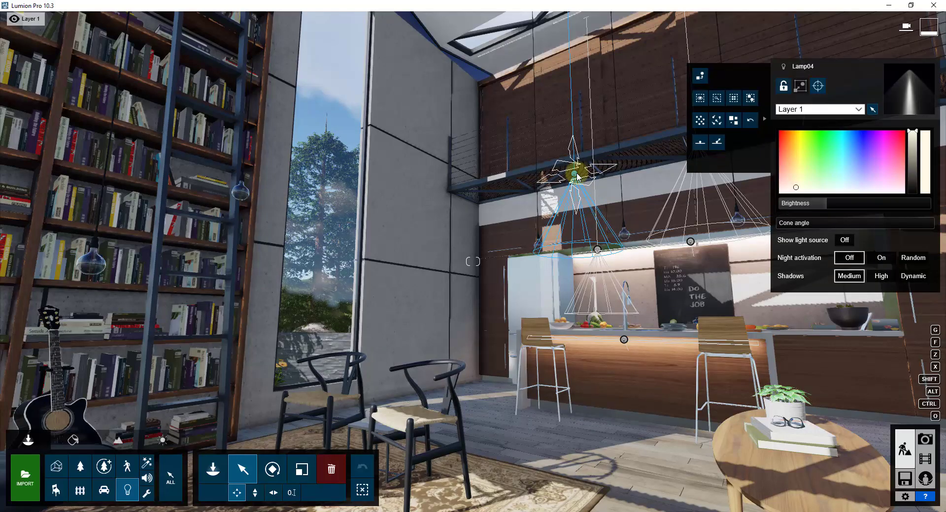
left_click(765, 118)
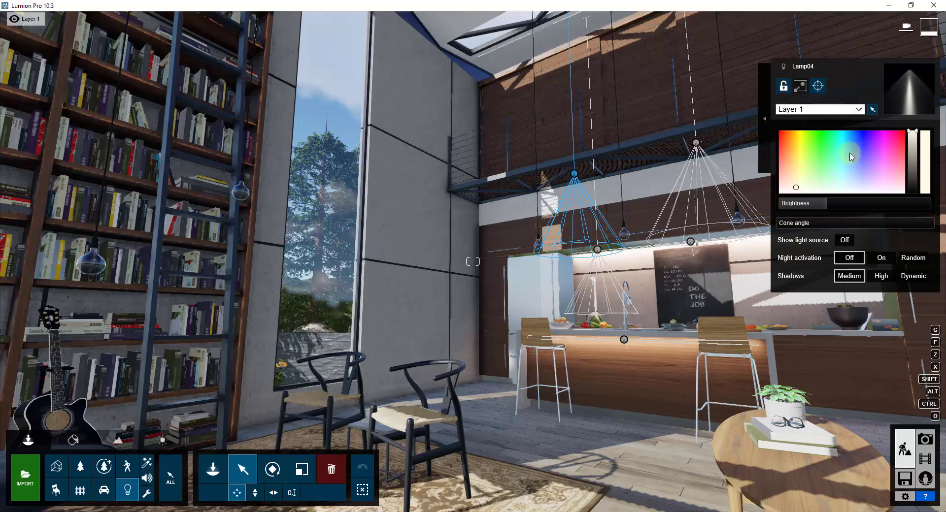
left_click(765, 121)
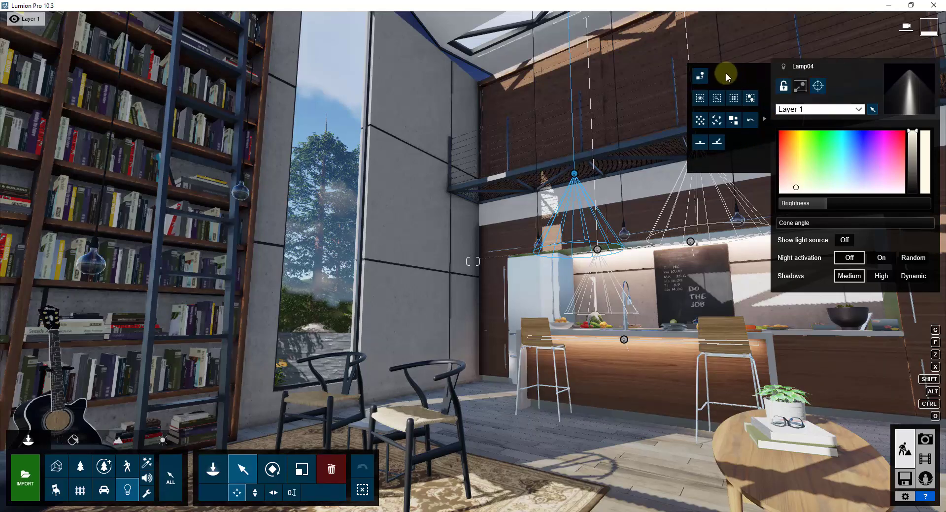
left_click(751, 99)
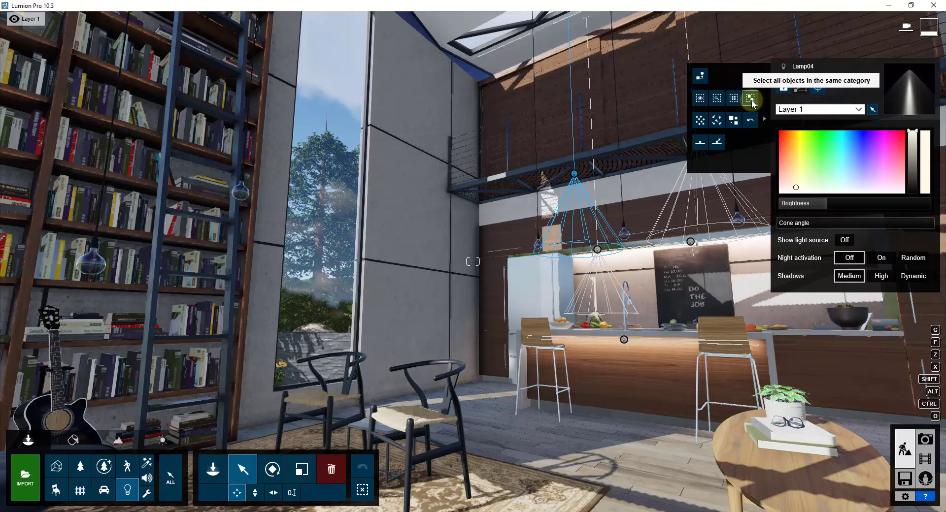
left_click(751, 100)
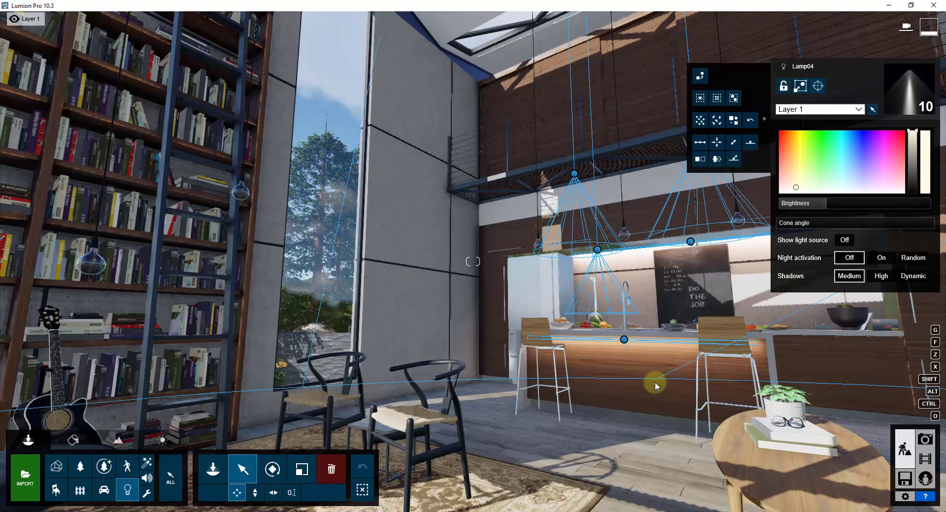
- Move all selected lights from Layer 1 to the Lights layer
left_click(858, 109)
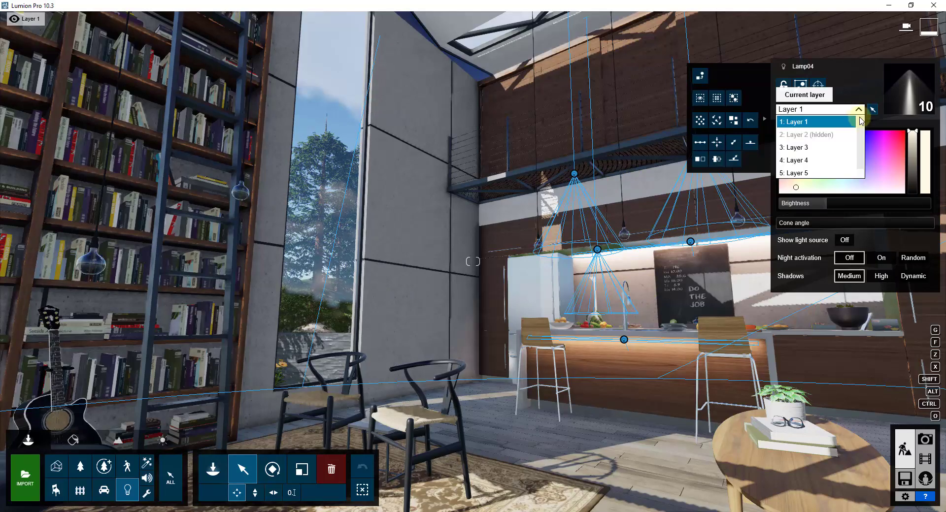
scroll(828, 163, "down", 1)
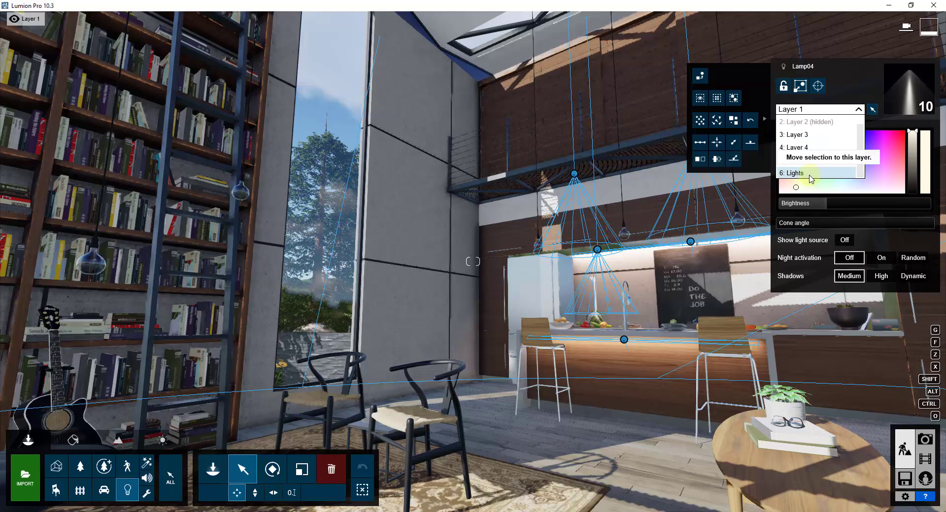
left_click(810, 175)
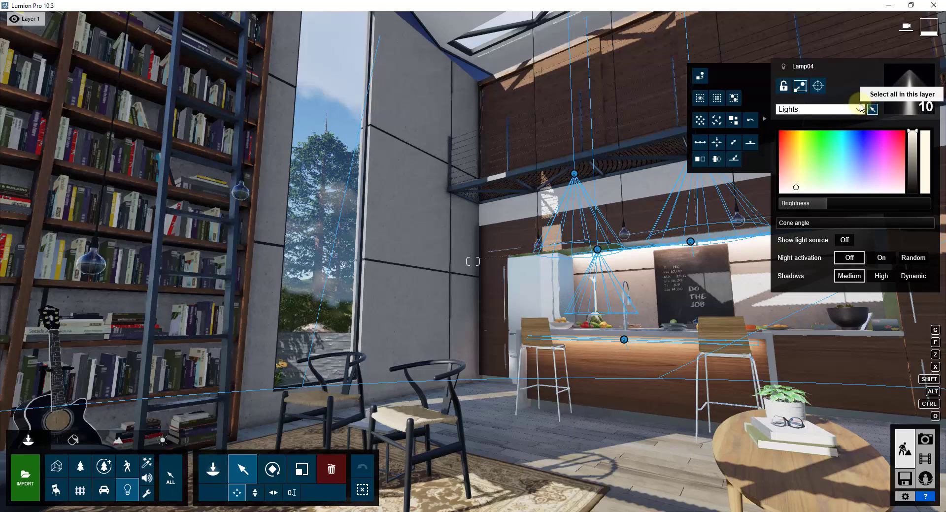
left_click(859, 110)
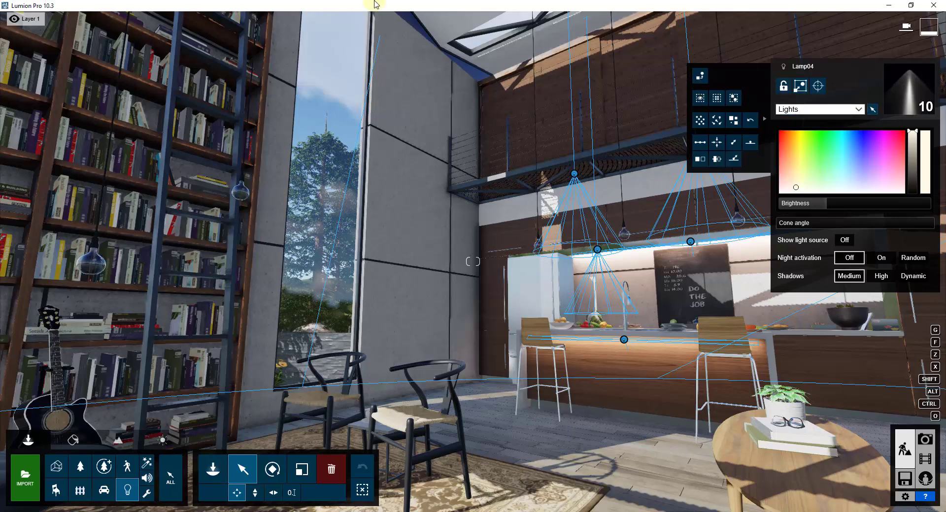
- Hide the Lights layer and show it again to check the effect on the kitchen lighting
mouse_move(247, 26)
left_click(209, 20)
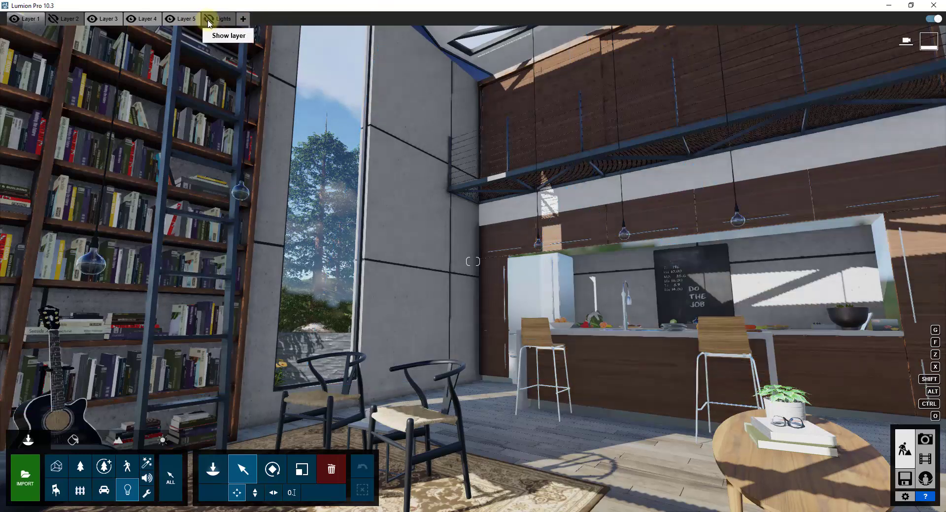
left_click(208, 20)
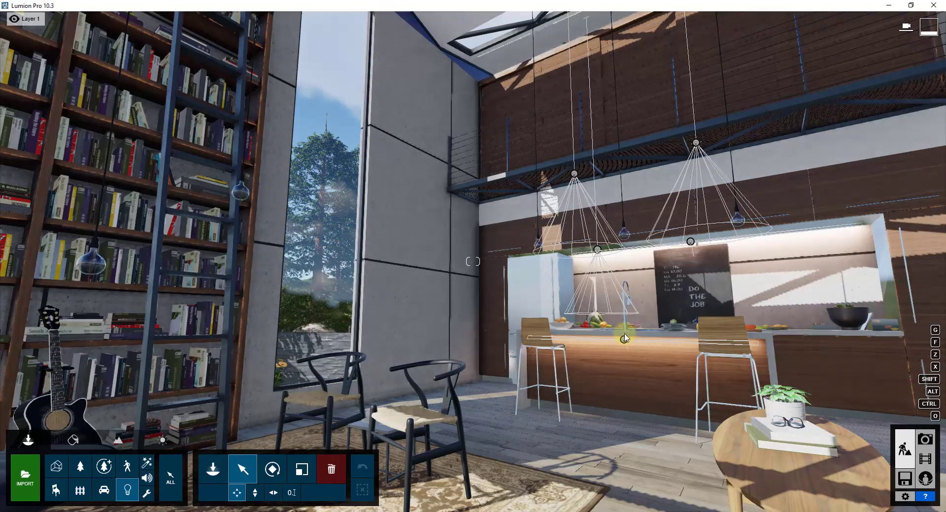
- Add the Layer Visibility effect to Photo 10 and hide layer 6 (Lights) in it
left_click(925, 440)
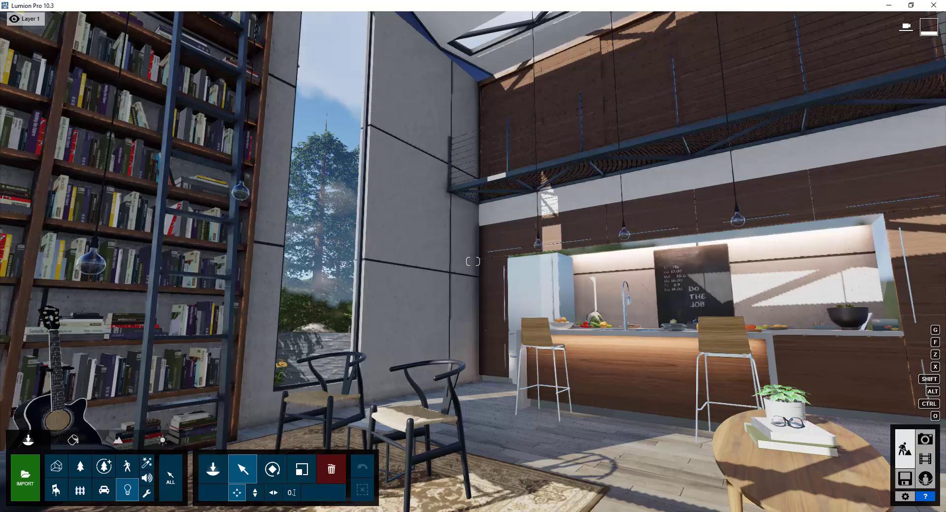
left_click(926, 439)
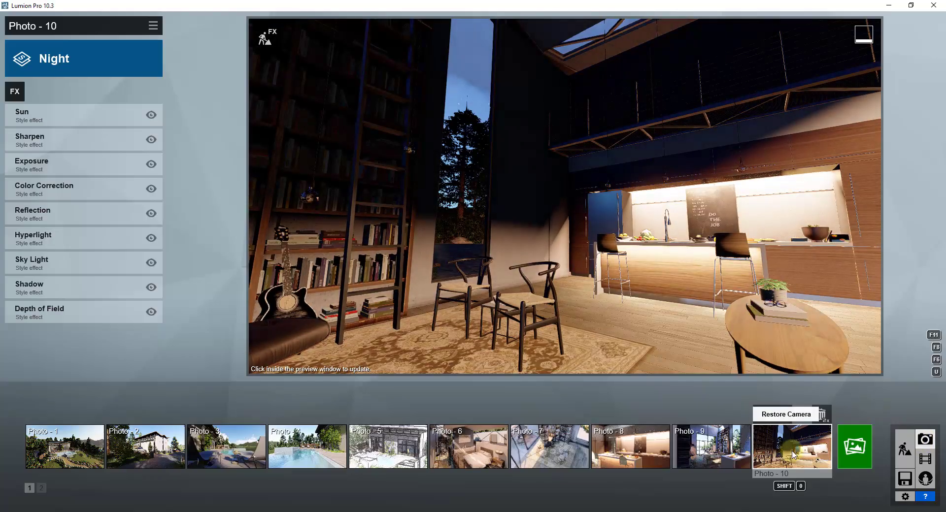
left_click(14, 93)
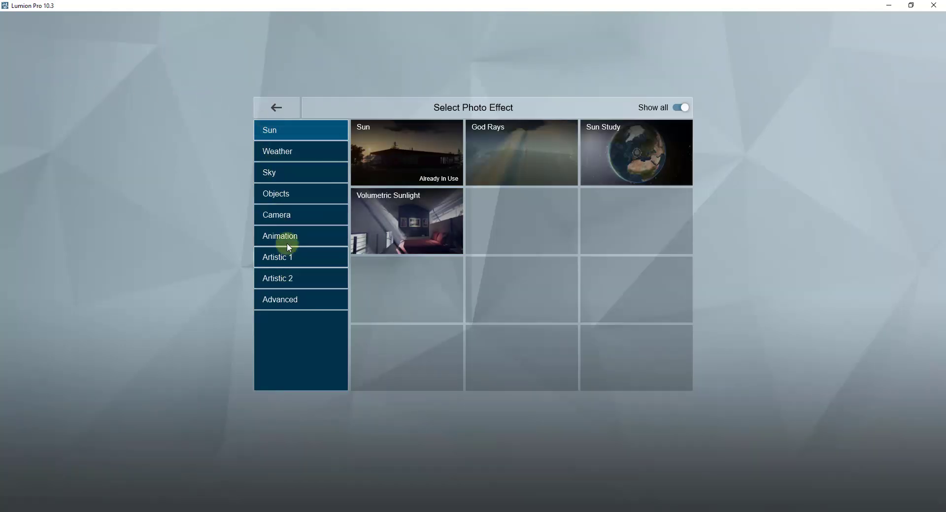
left_click(286, 195)
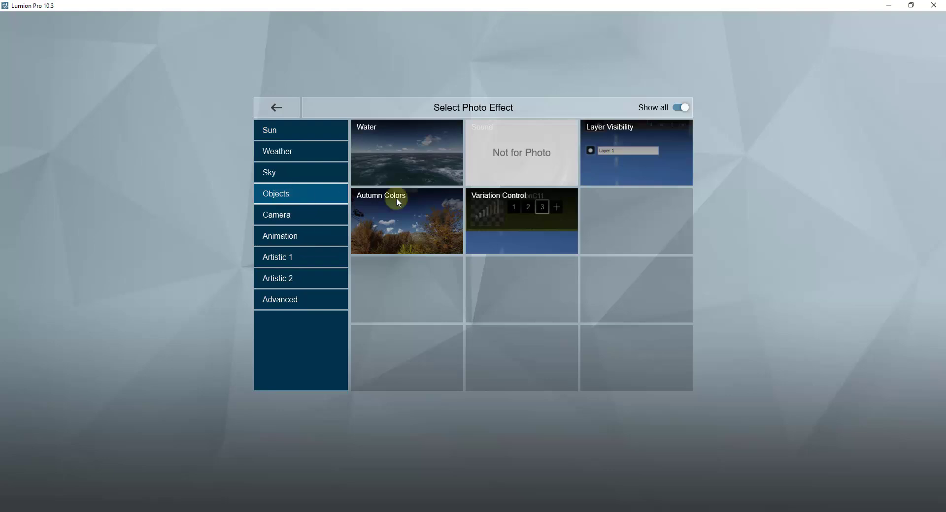
left_click(649, 148)
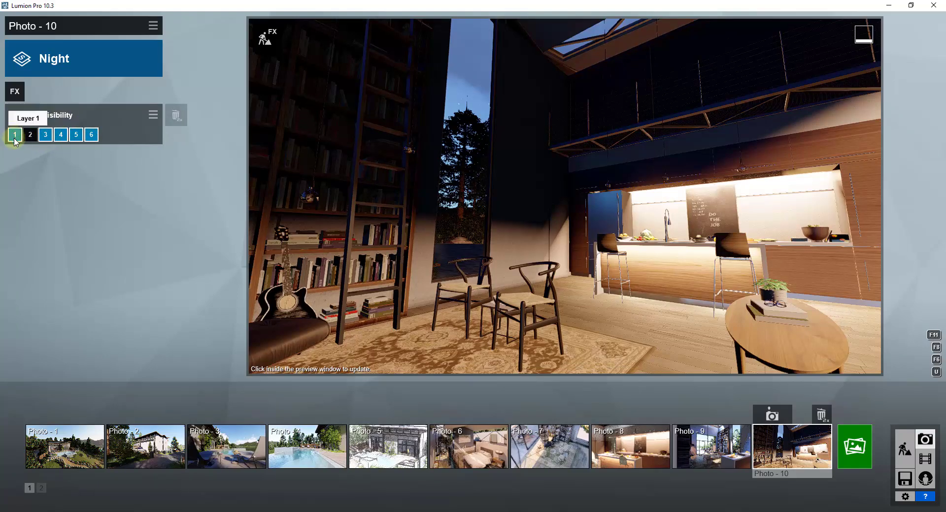
left_click(91, 134)
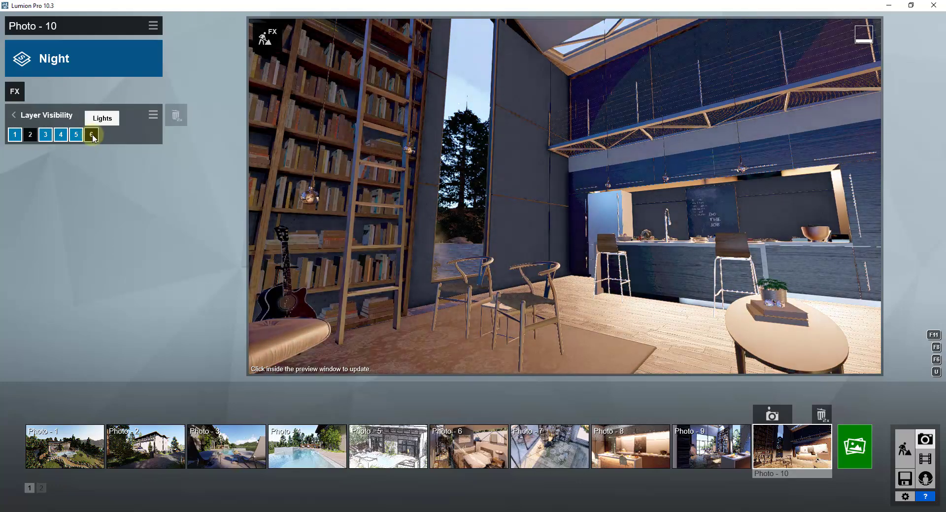
left_click(14, 115)
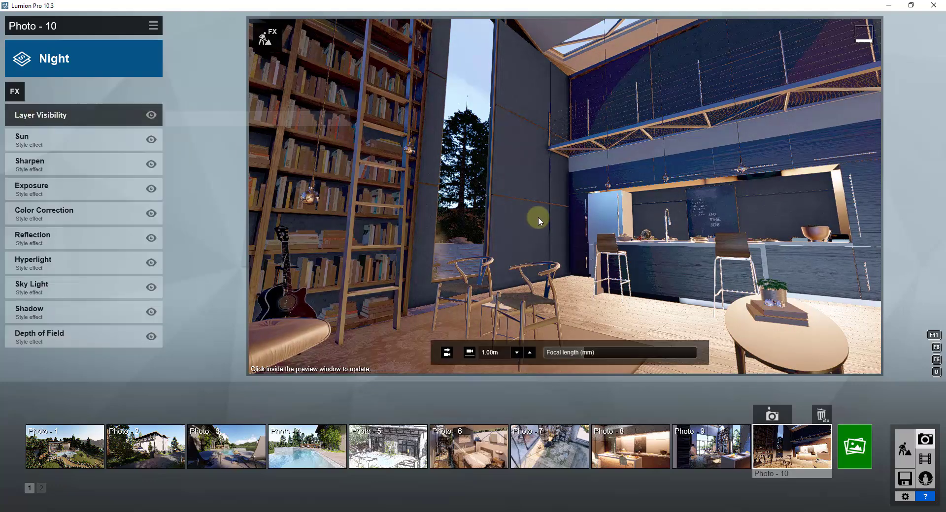
- Refresh the Photo 10 preview, disable the style's Sun effect and add the Real Skies effect
left_click(553, 217)
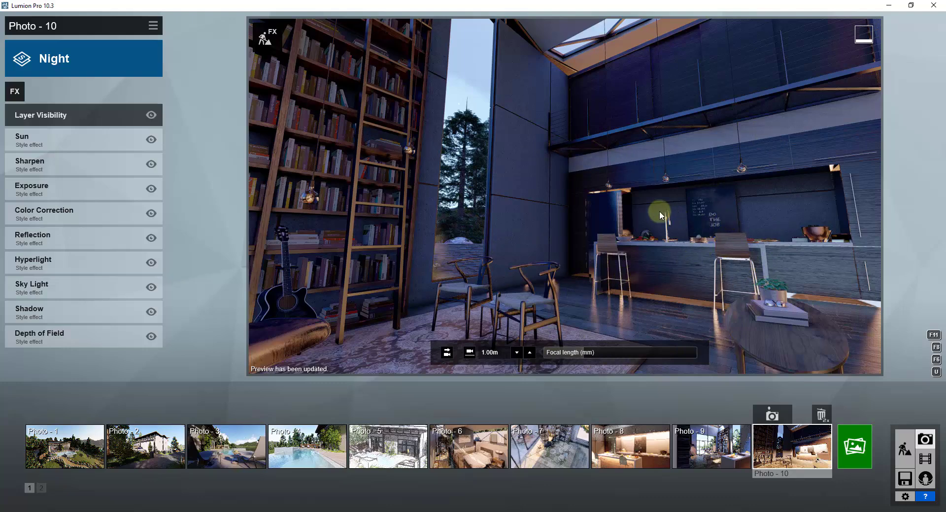
left_click(151, 140)
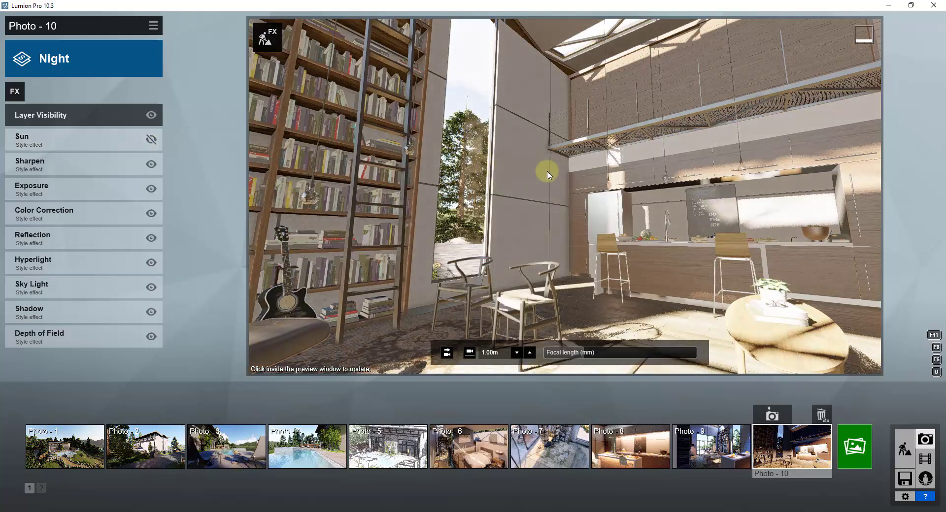
left_click(16, 97)
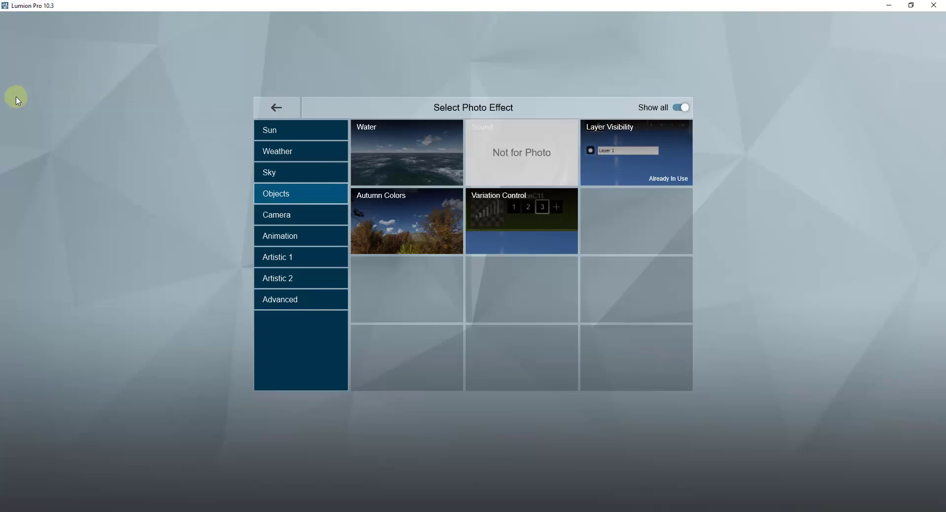
left_click(279, 172)
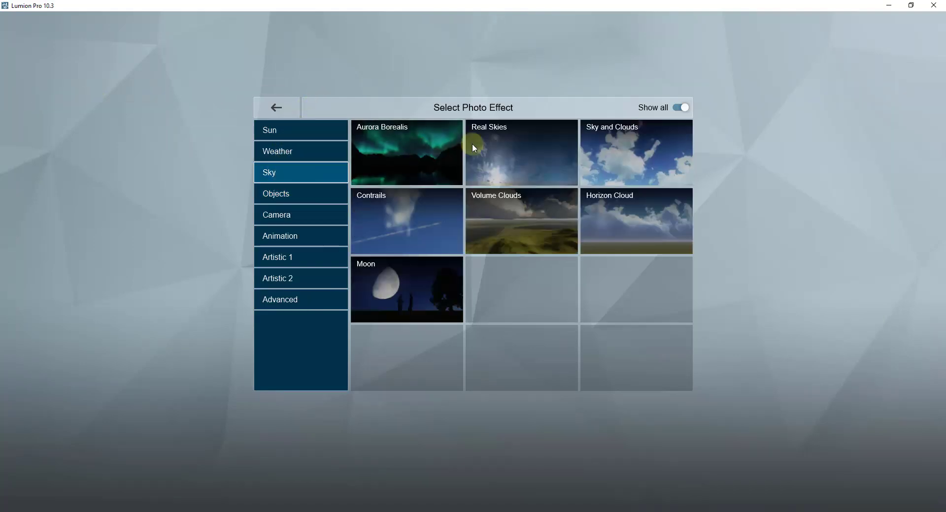
left_click(510, 148)
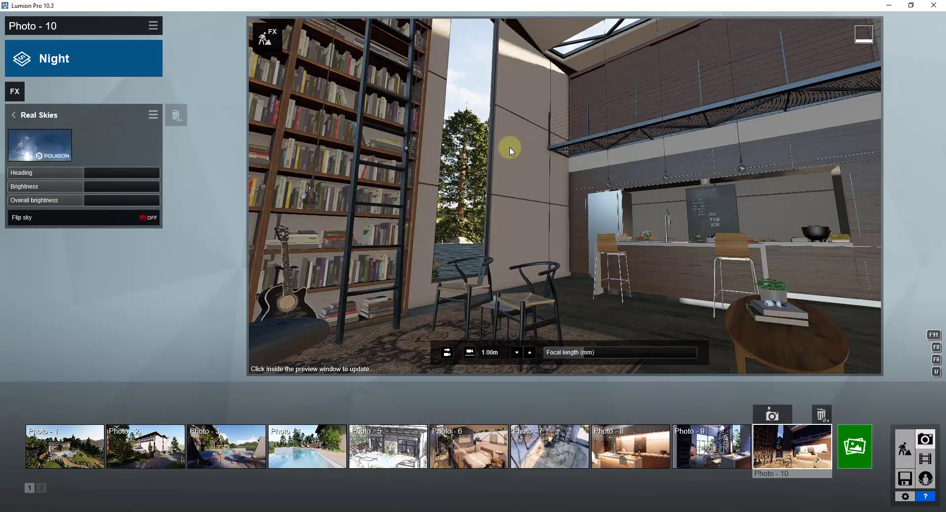
- Choose the Night 5 sky for Real Skies, shift its heading slightly and refresh the preview
left_click(37, 151)
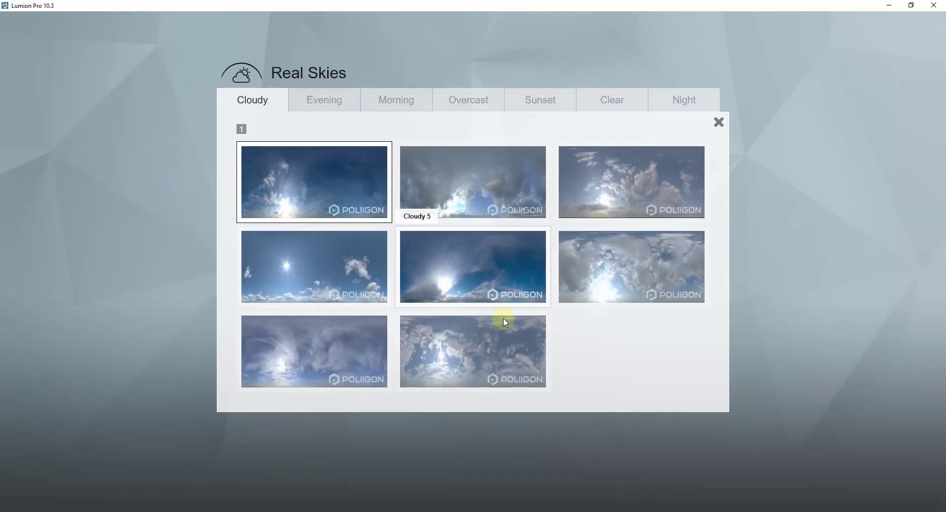
left_click(313, 101)
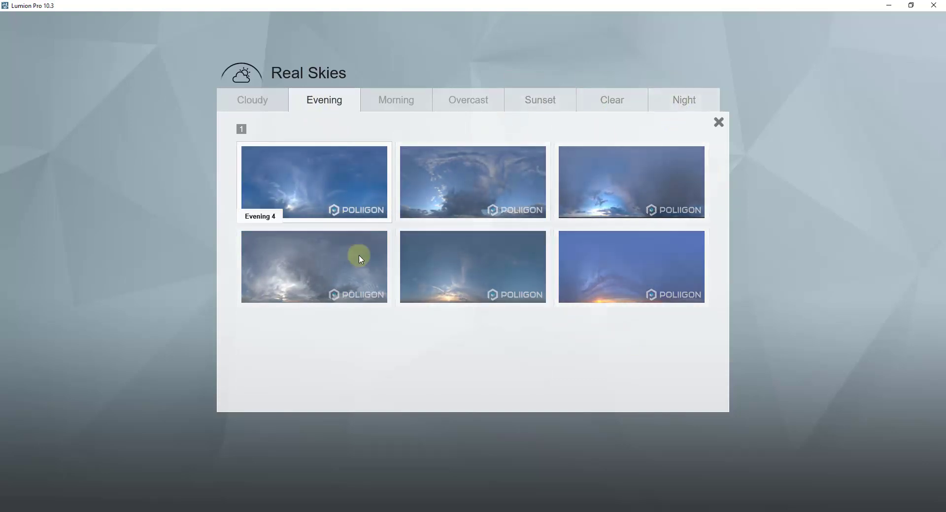
left_click(676, 100)
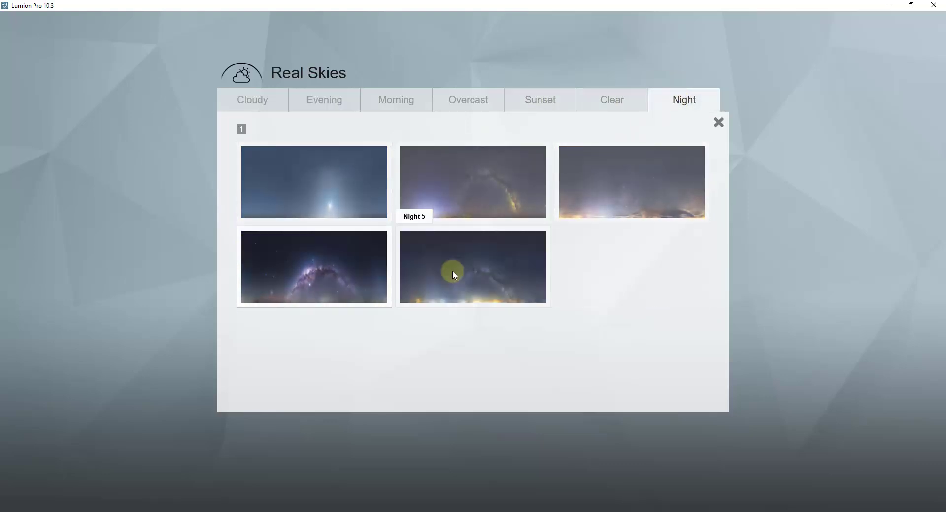
left_click(486, 268)
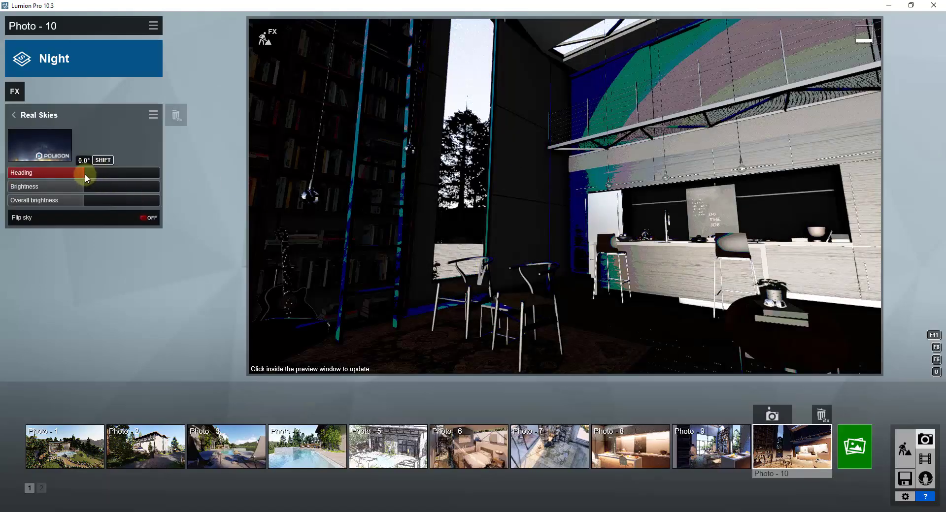
mouse_move(85, 174)
left_mouse_down()
mouse_move(163, 175)
mouse_move(84, 176)
left_mouse_up()
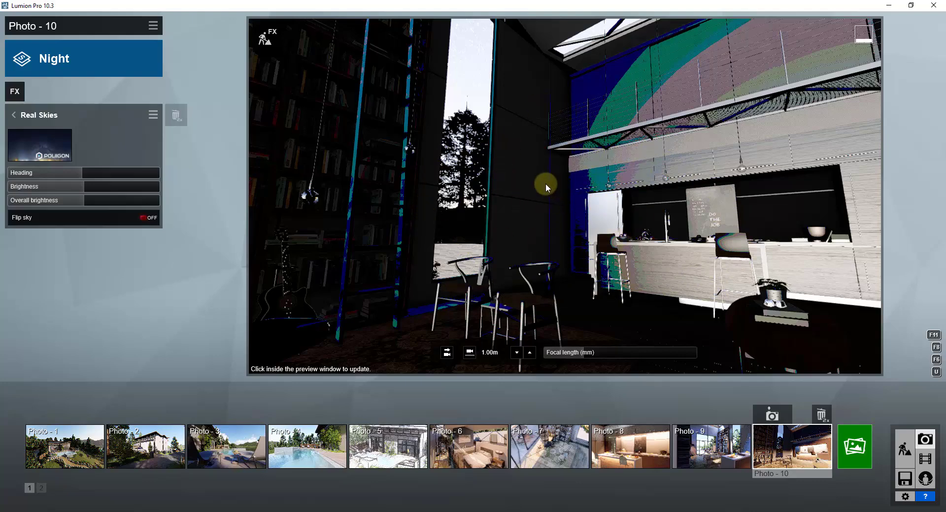
left_click(537, 195)
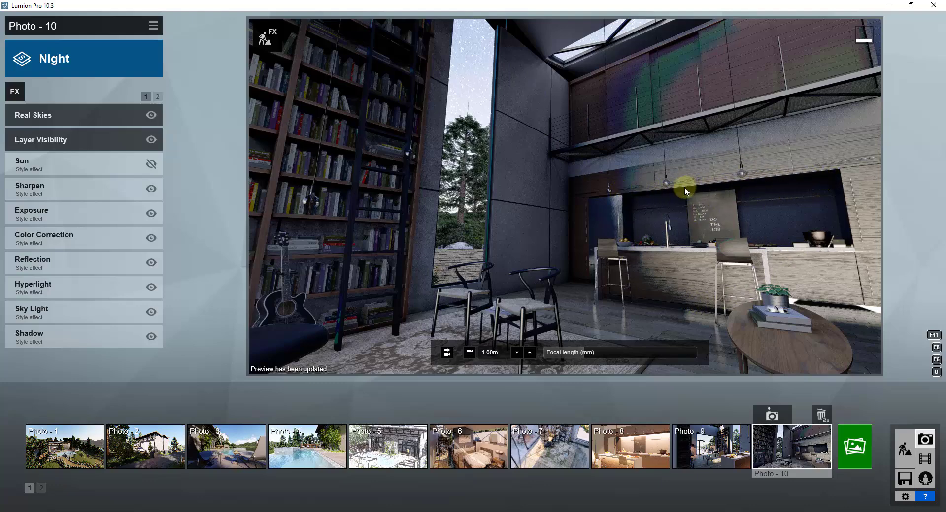
- In Build mode, select the line light above the kitchen backsplash and move it from the Lights layer to a newly added Layer 7
left_click(904, 452)
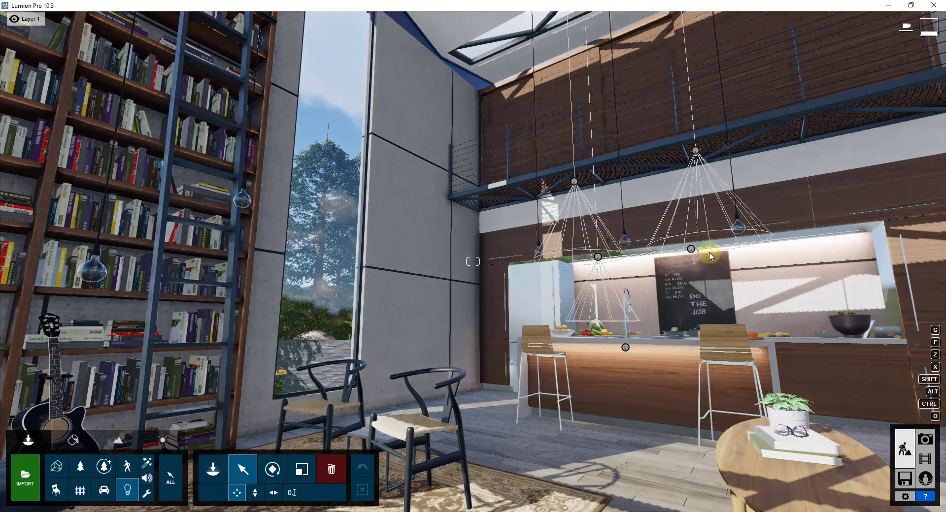
key("w")
mouse_move(690, 252)
right_mouse_down()
mouse_move(734, 272)
mouse_move(705, 260)
right_mouse_up()
key("w")
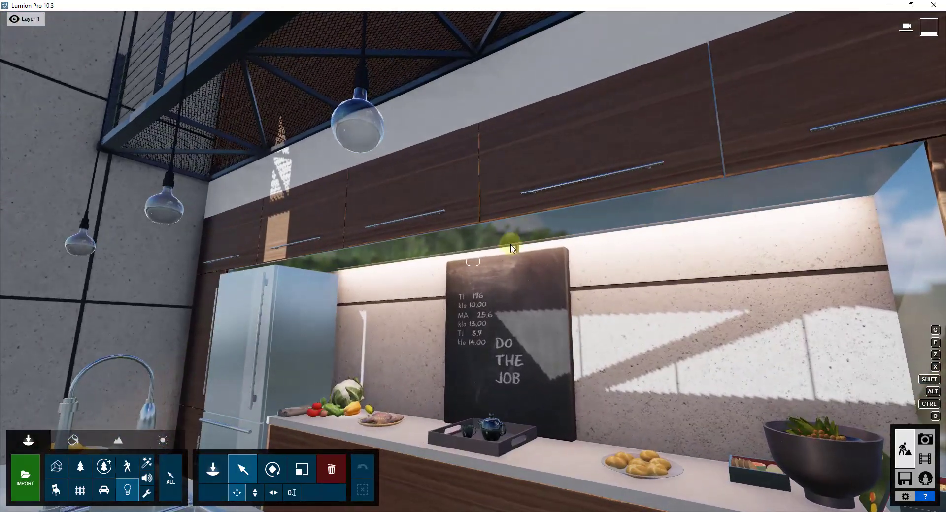
left_click(503, 245)
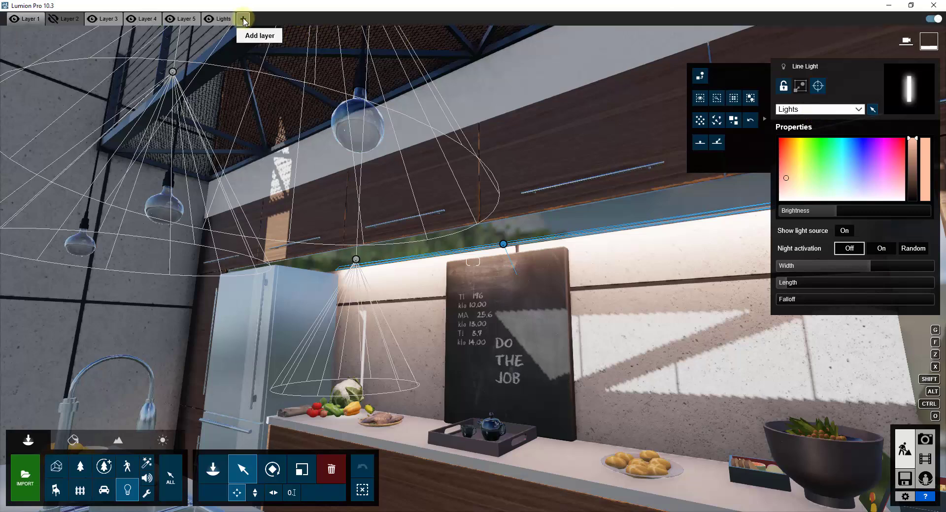
left_click(244, 20)
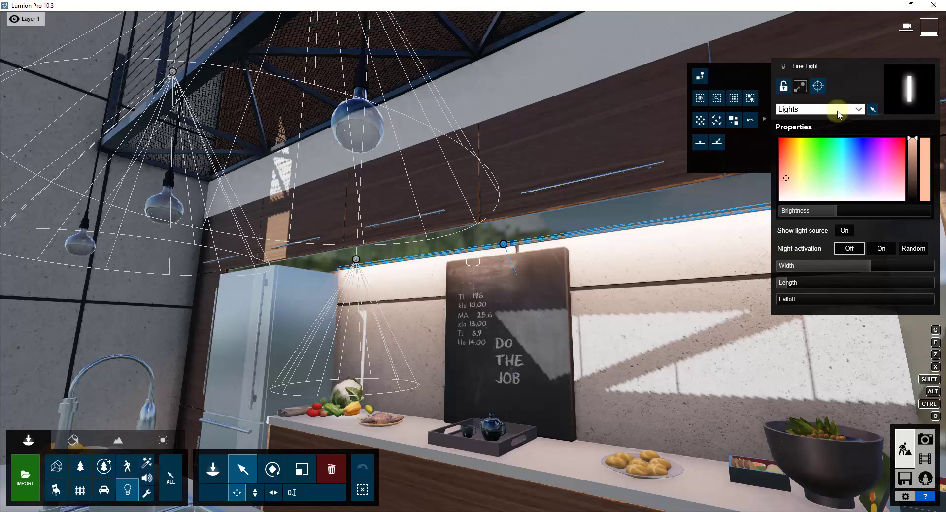
left_click(843, 109)
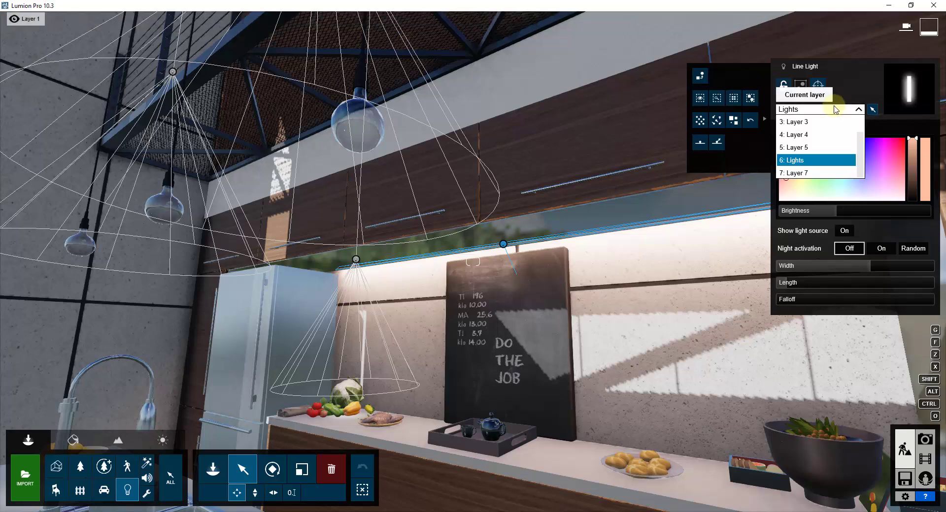
left_click(803, 174)
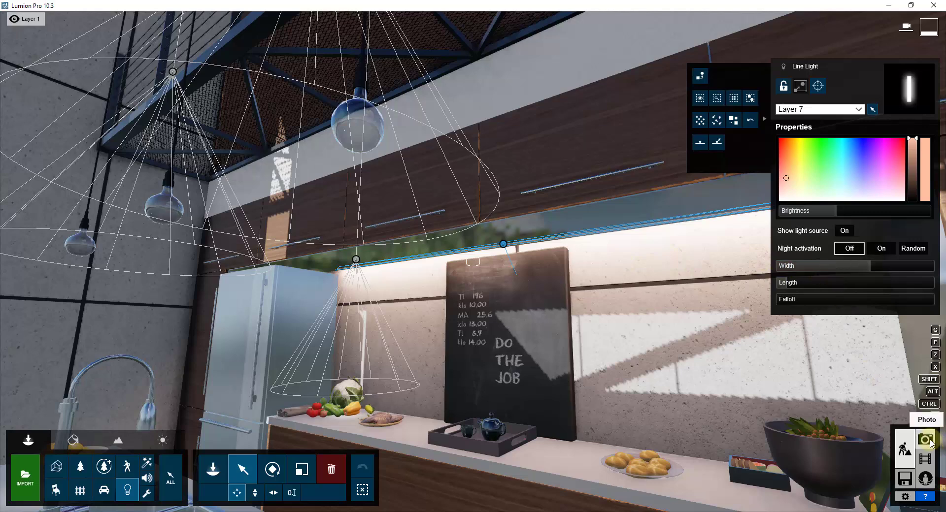
- Return to Photo mode, restore Photo 10's saved camera view and refresh the preview to check the kitchen lighting
key("F10")
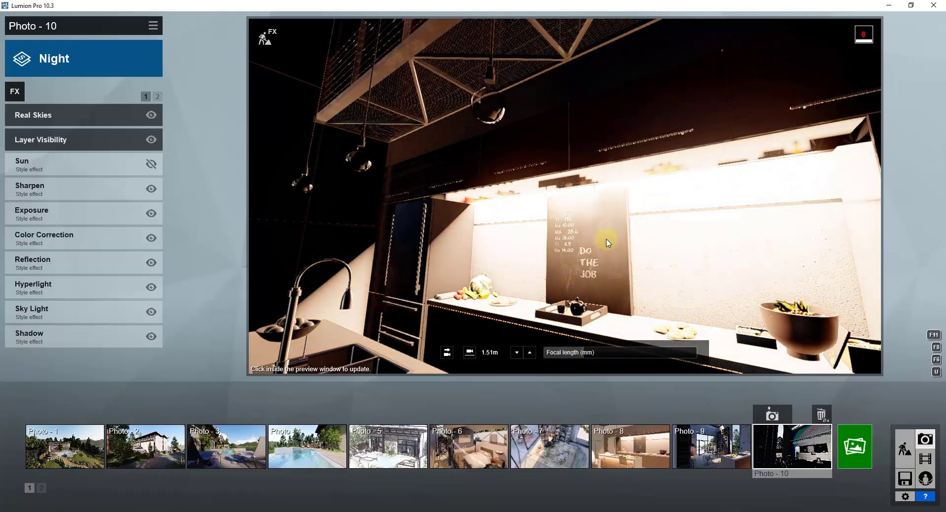
left_click(772, 447)
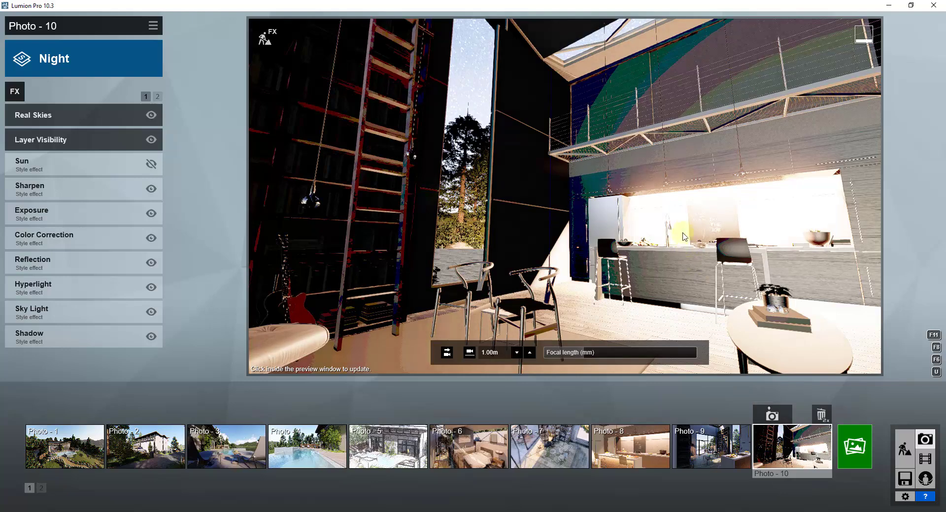
left_click(682, 228)
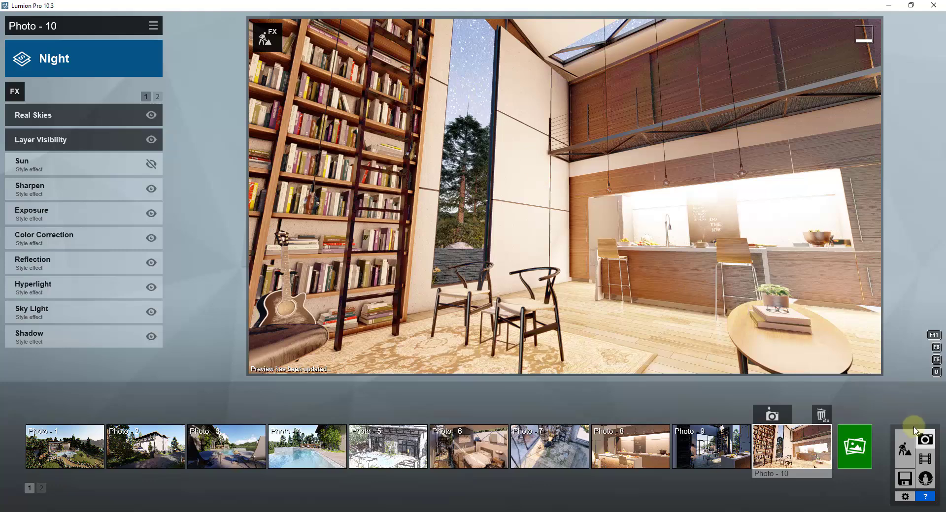
- Lower the kitchen line light's brightness to near its minimum in Build mode and refresh the Photo 10 preview
left_click(906, 448)
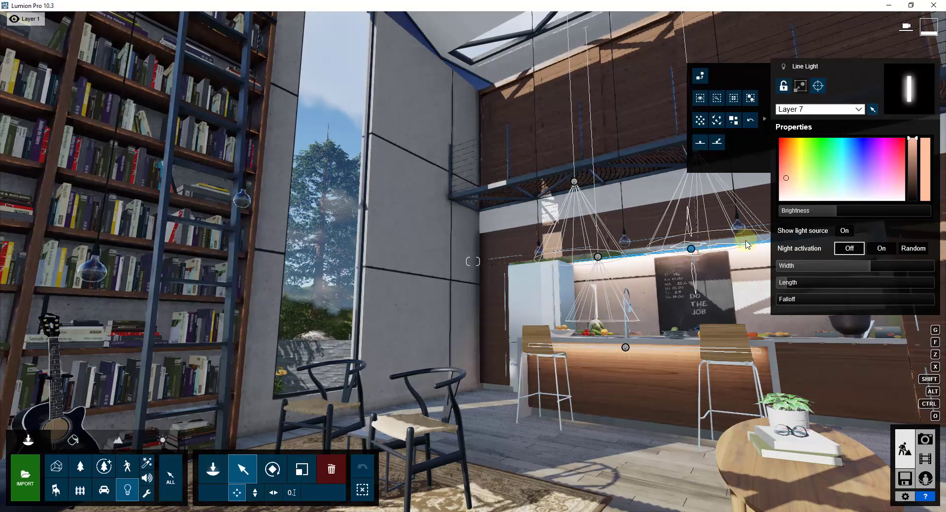
left_click_drag(816, 213, 797, 216)
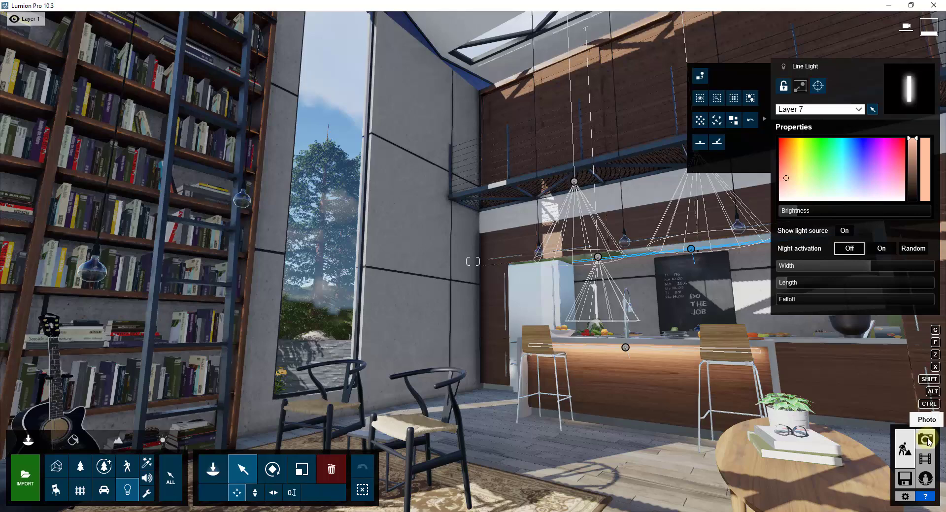
left_click(925, 439)
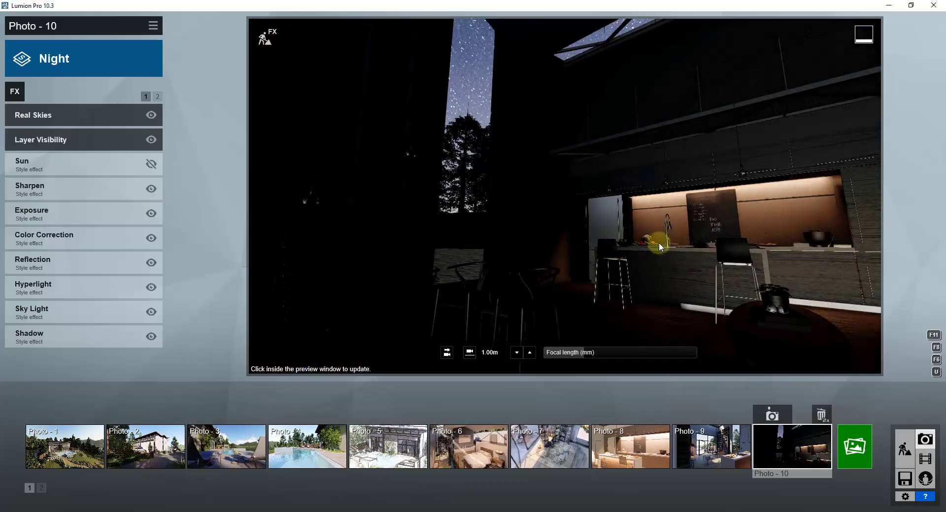
left_click(684, 224)
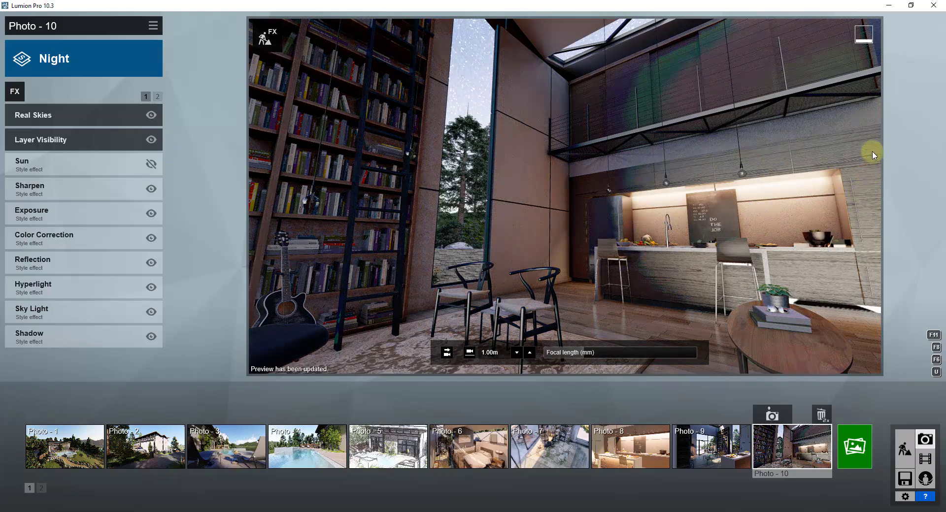
left_click(544, 205)
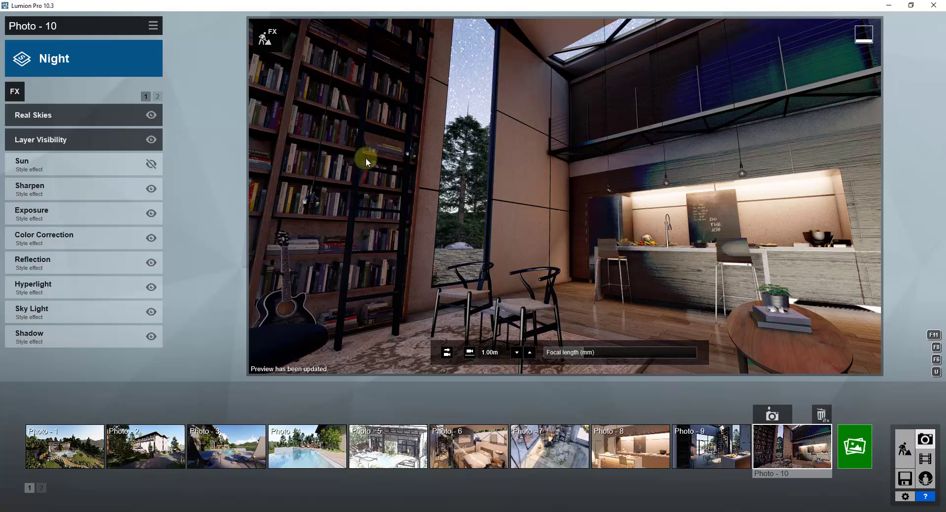
- Try the coldest Color Correction temperature, set it to about -0.5 and refresh the preview
left_click(59, 236)
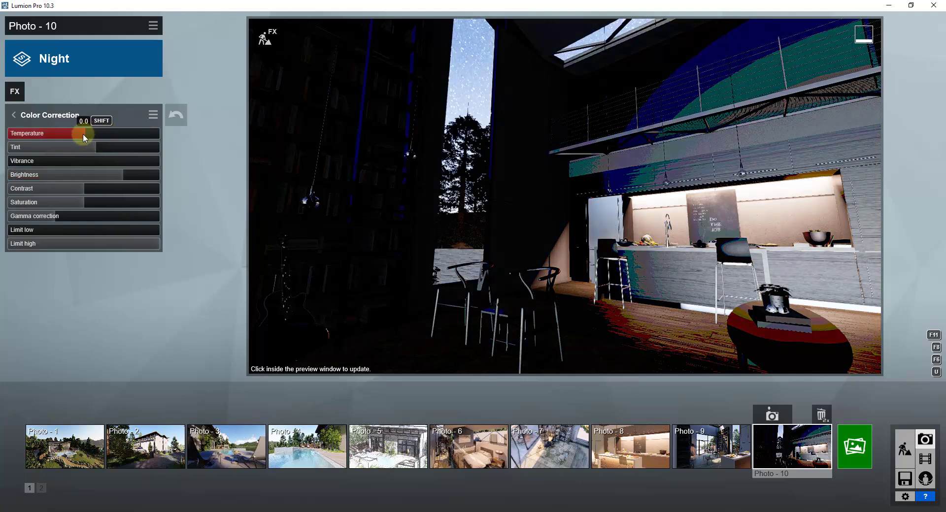
left_click_drag(61, 134, 5, 134)
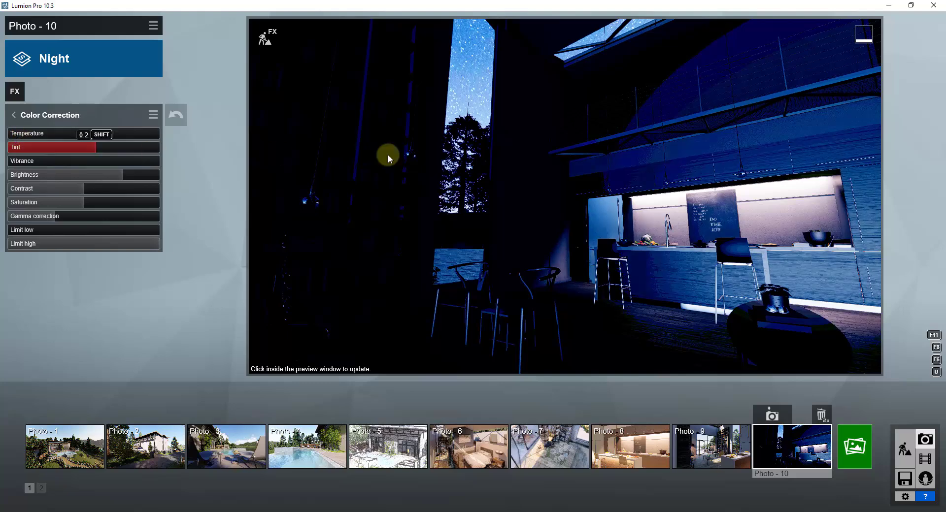
left_click(484, 155)
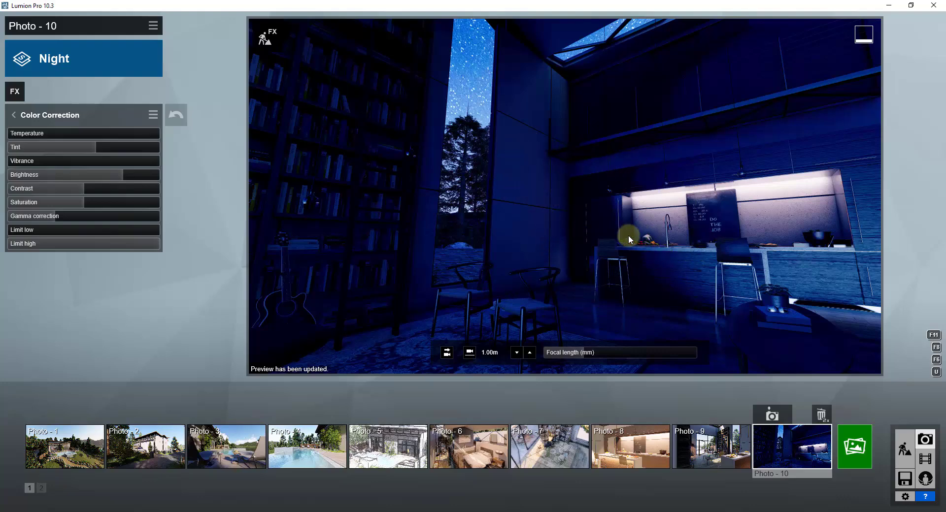
left_click_drag(35, 134, 51, 134)
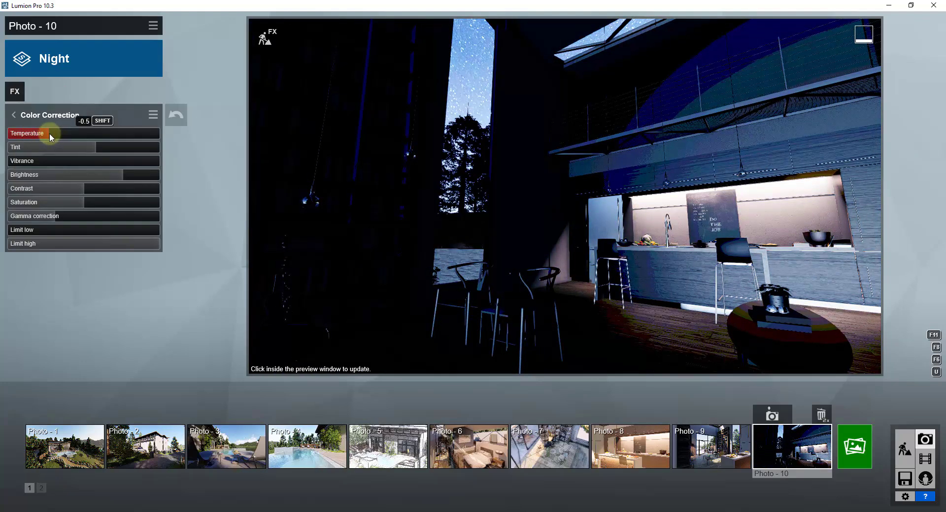
left_click_drag(49, 133, 54, 133)
left_click(475, 213)
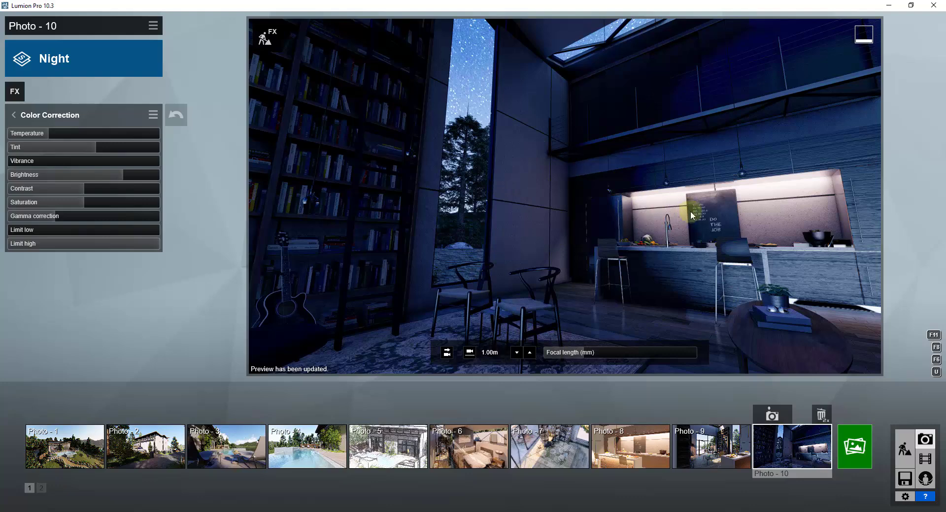
- Lower the Color Correction tint to slightly below zero, set its brightness to 0.4 and return to the effects list after refreshing the preview
left_click_drag(97, 147, 76, 155)
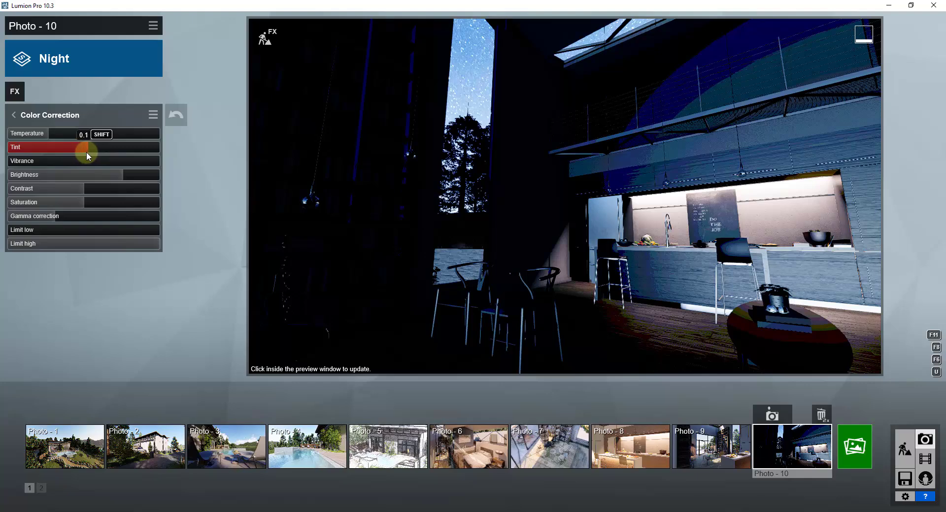
left_click_drag(74, 152, 71, 152)
left_click(637, 149)
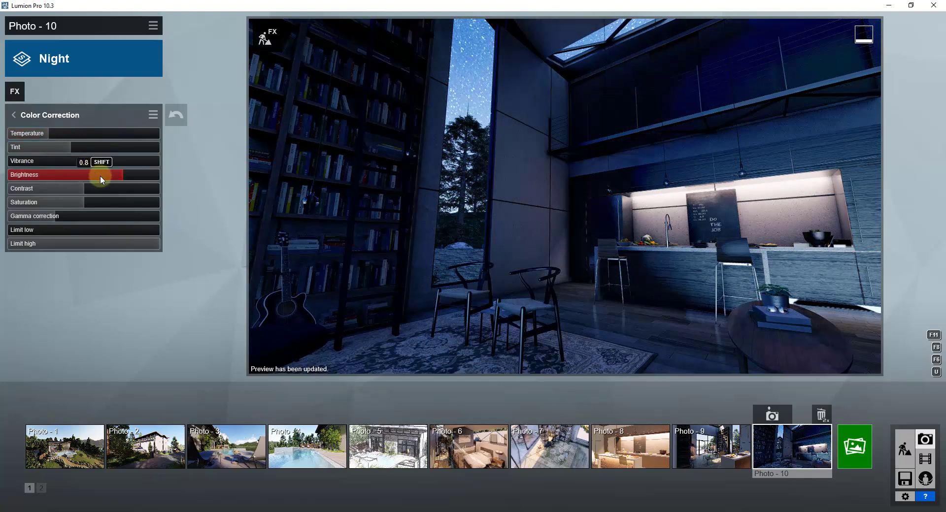
left_click_drag(120, 176, 105, 176)
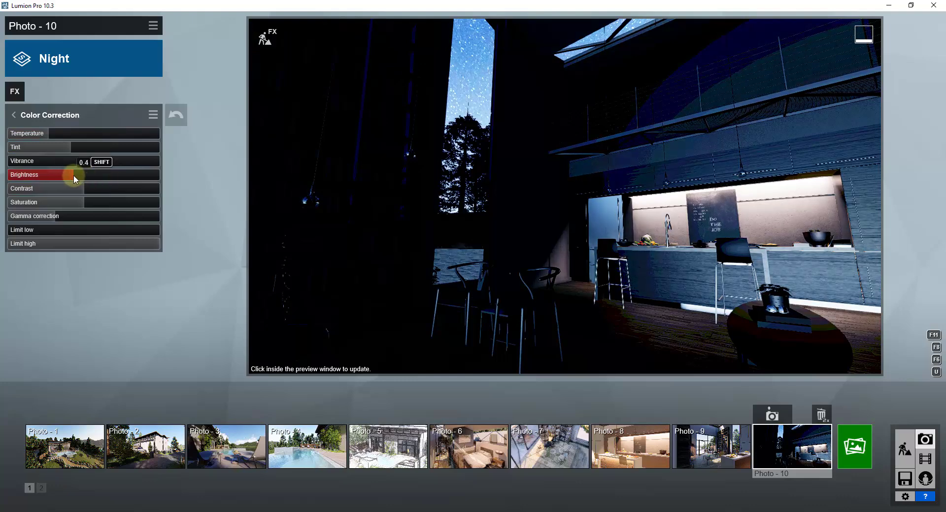
left_click(595, 190)
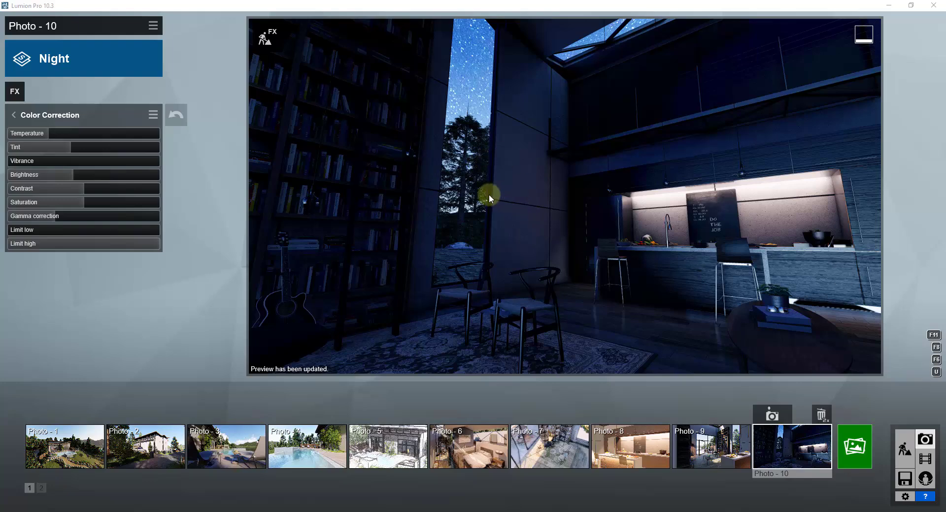
left_click(63, 117)
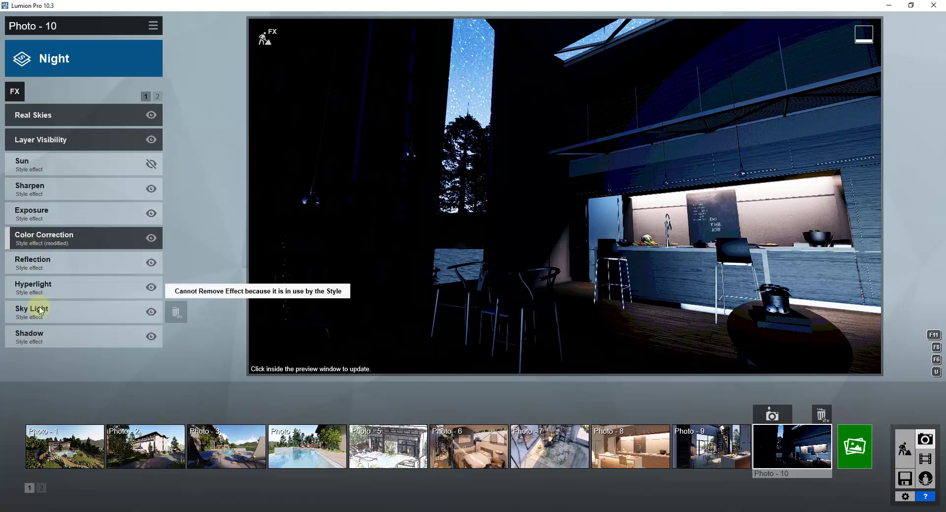
- Add reflection planes to the tall window and the skylight glass in the Reflection effect, refresh the preview and return to the effects list
left_click(34, 270)
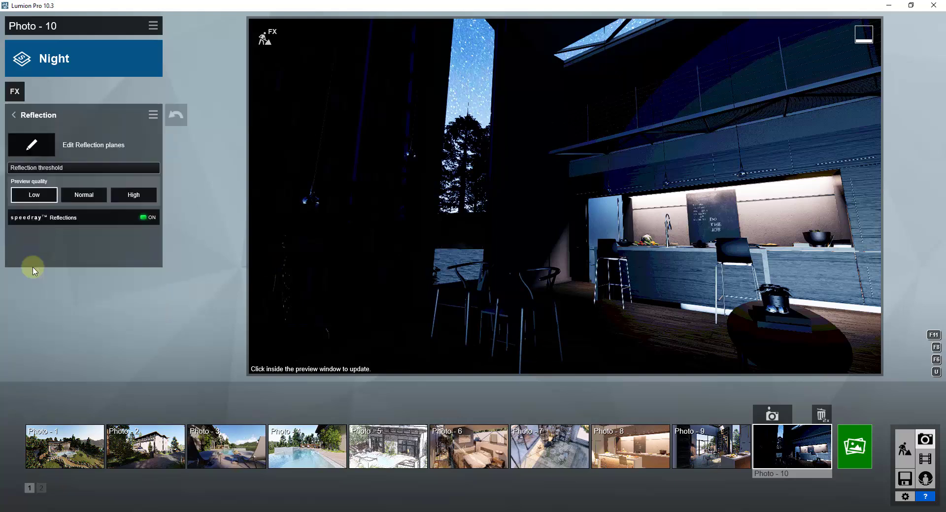
left_click(40, 147)
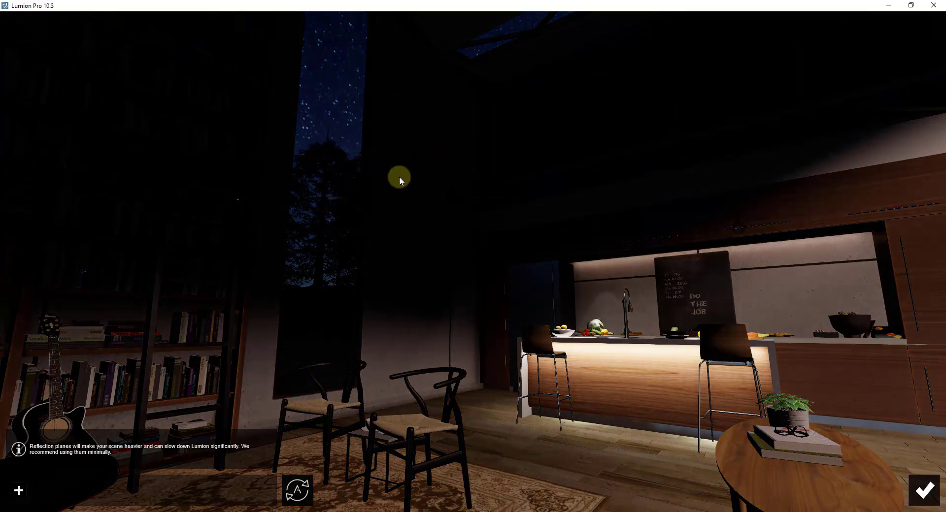
left_click(19, 492)
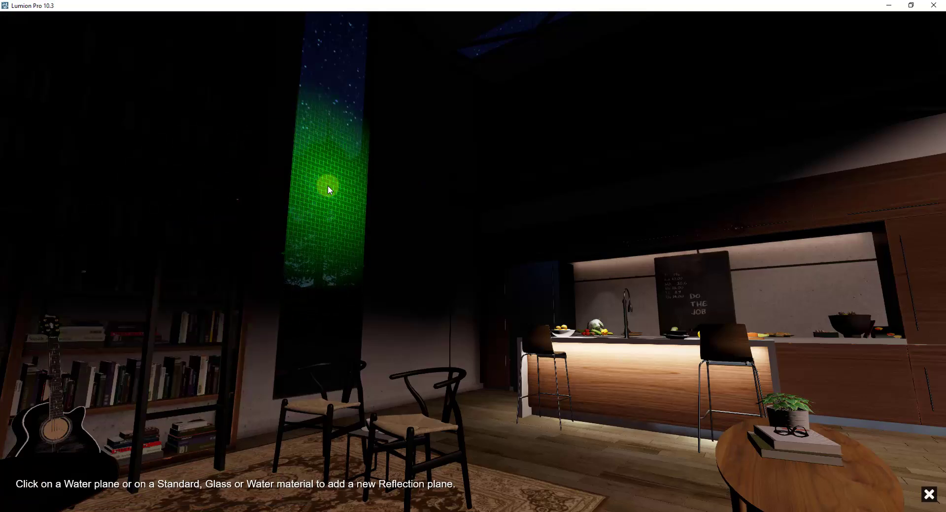
left_click(329, 190)
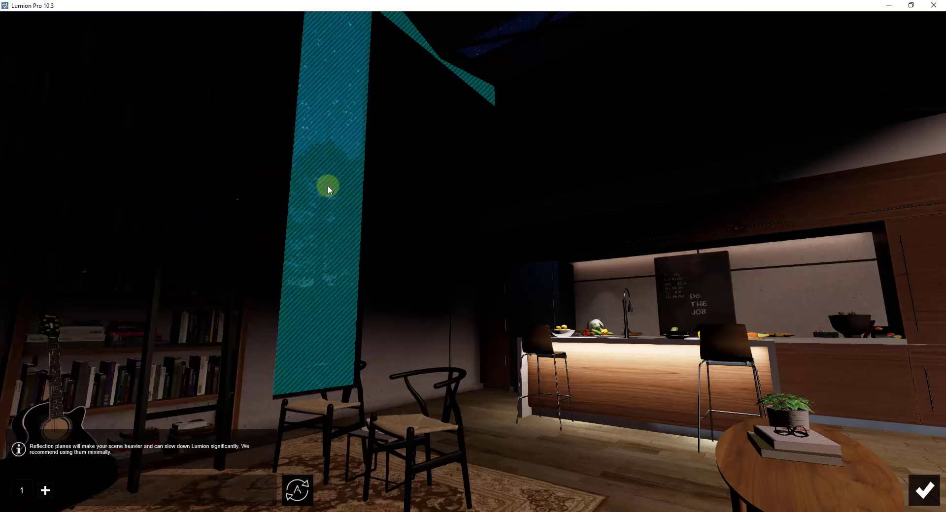
left_click(44, 490)
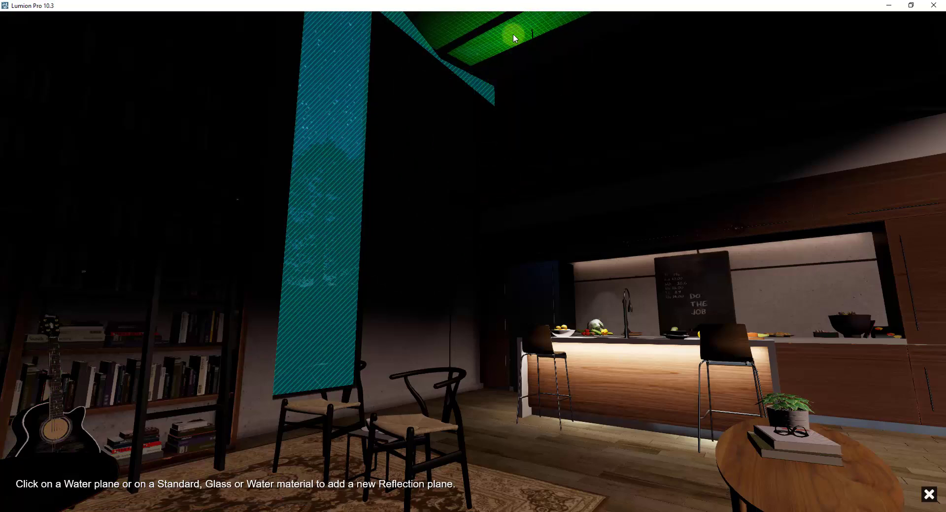
left_click(520, 24)
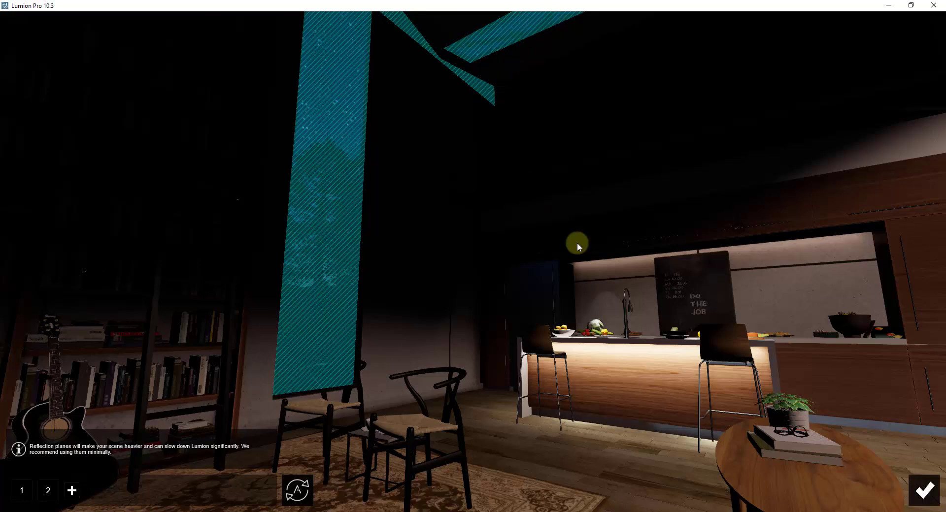
left_click(924, 490)
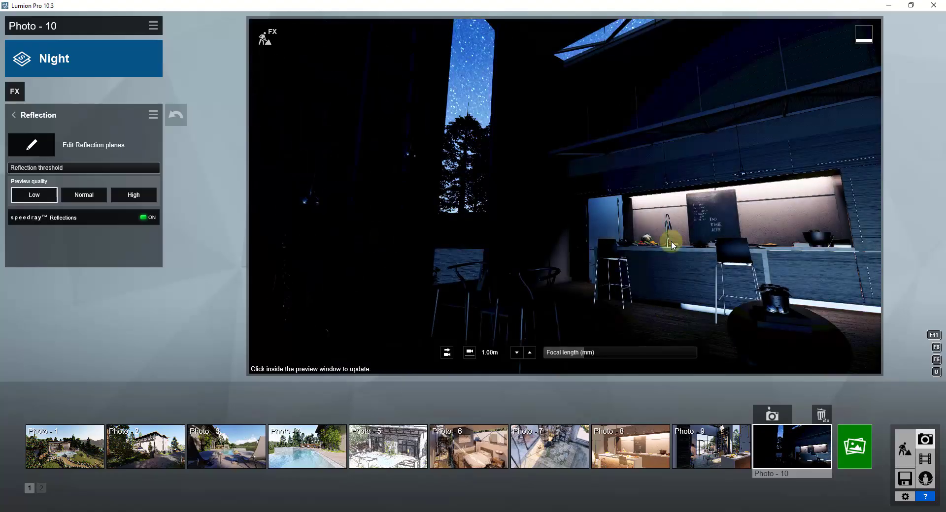
left_click(671, 259)
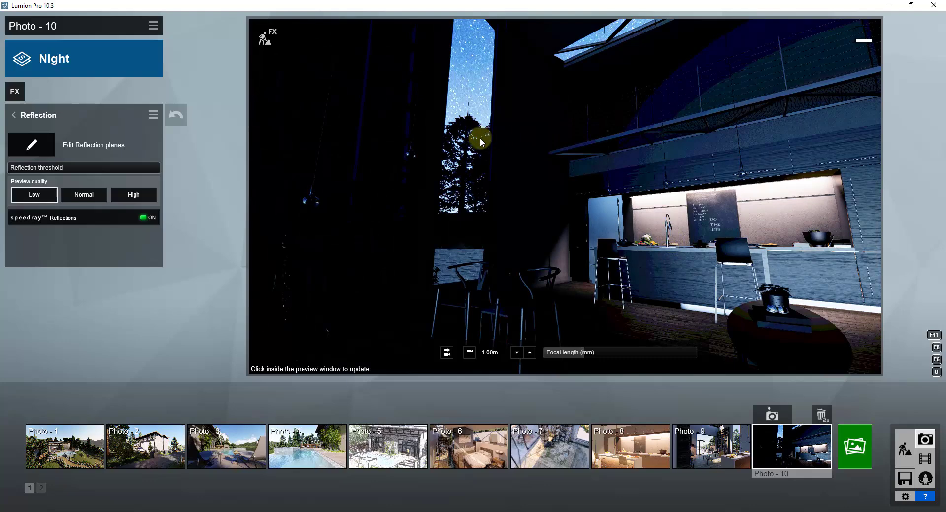
left_click(507, 191)
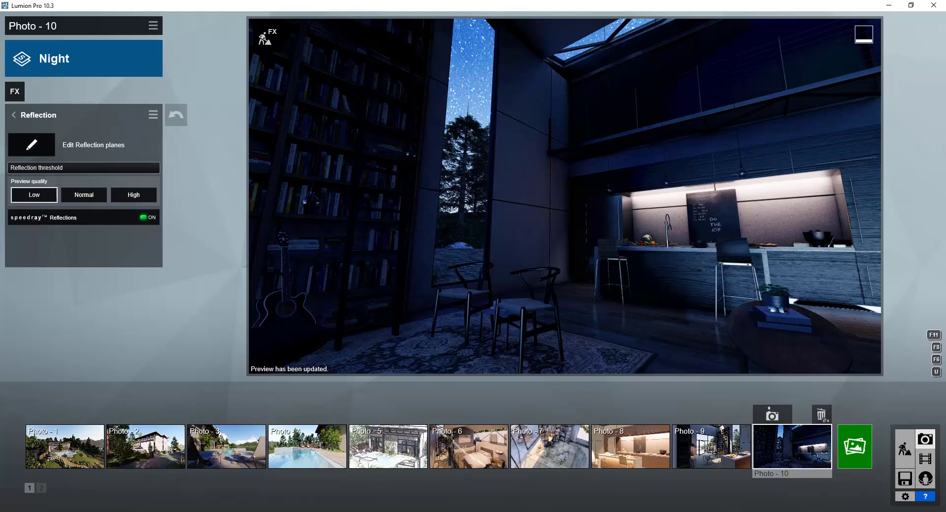
left_click(28, 113)
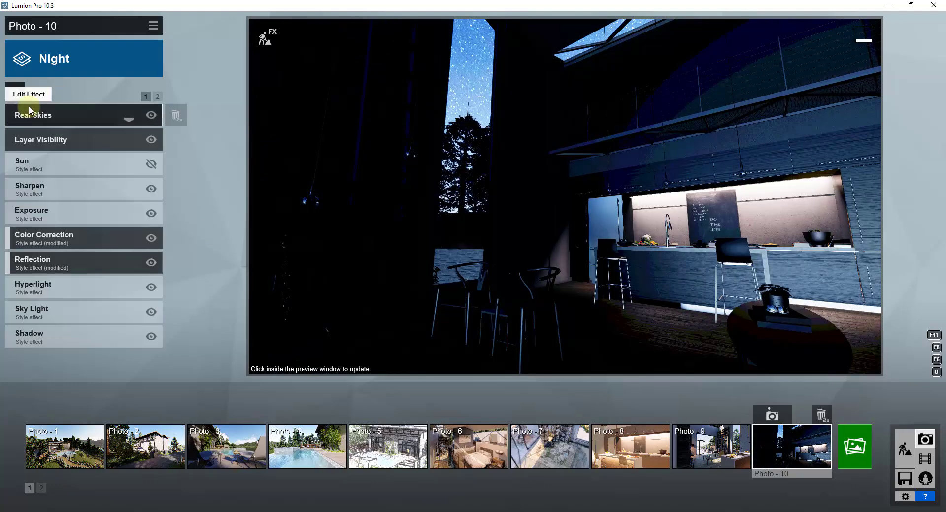
- Raise the Hyperlight amount to its maximum and refresh the Photo 10 preview
left_click(55, 290)
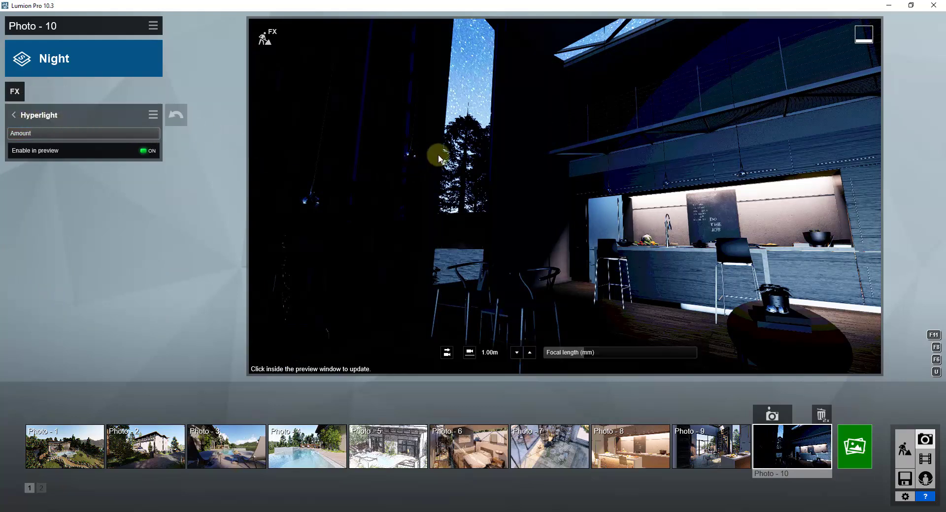
left_click(651, 121)
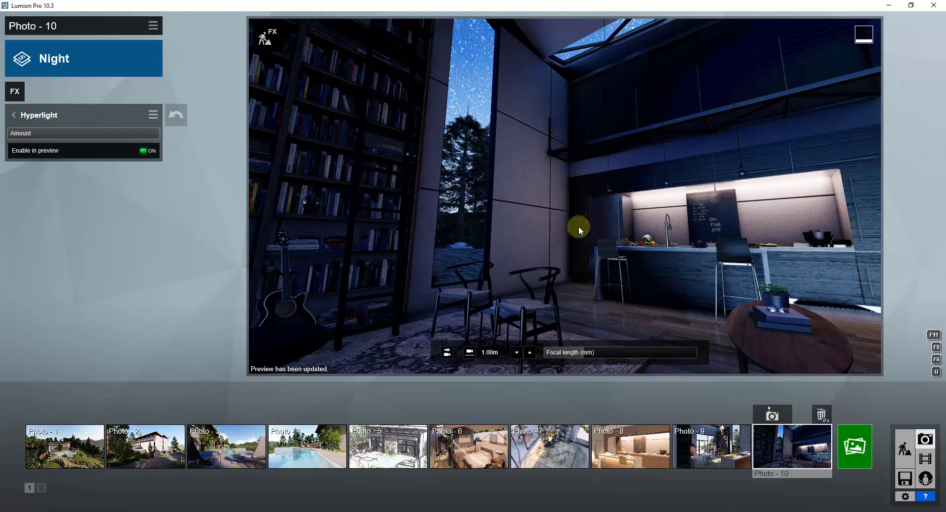
left_click(49, 115)
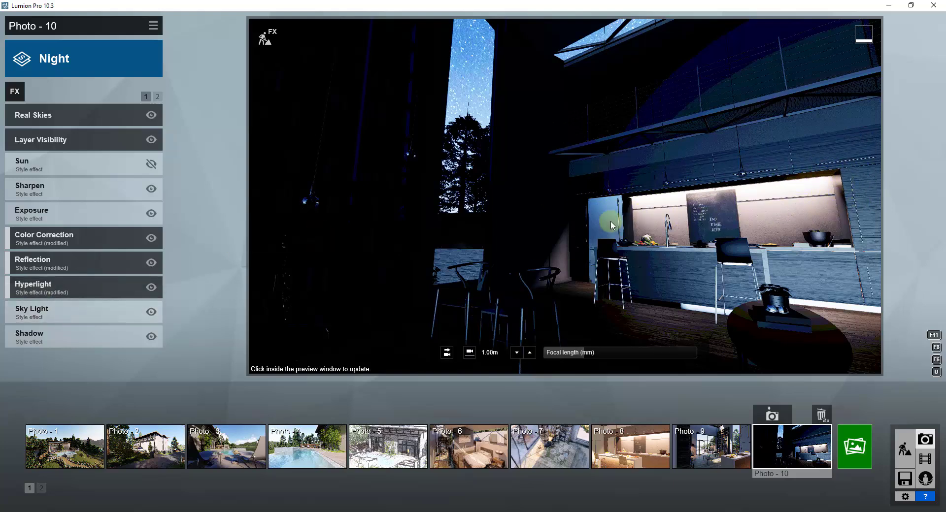
left_click(791, 207)
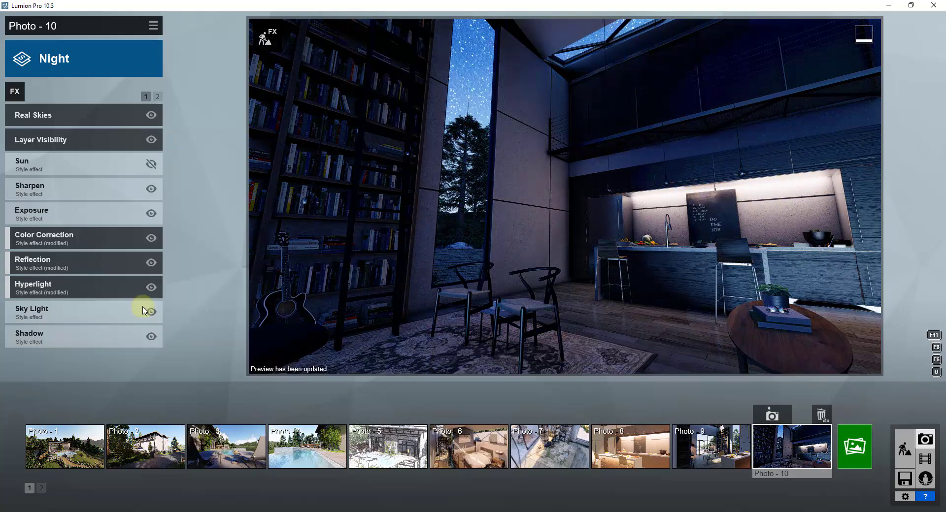
- Set Sky Light brightness to maximum, enable it in planar and projected reflections, choose Ultra render quality and refresh the preview
left_click(57, 316)
left_click_drag(87, 133, 181, 139)
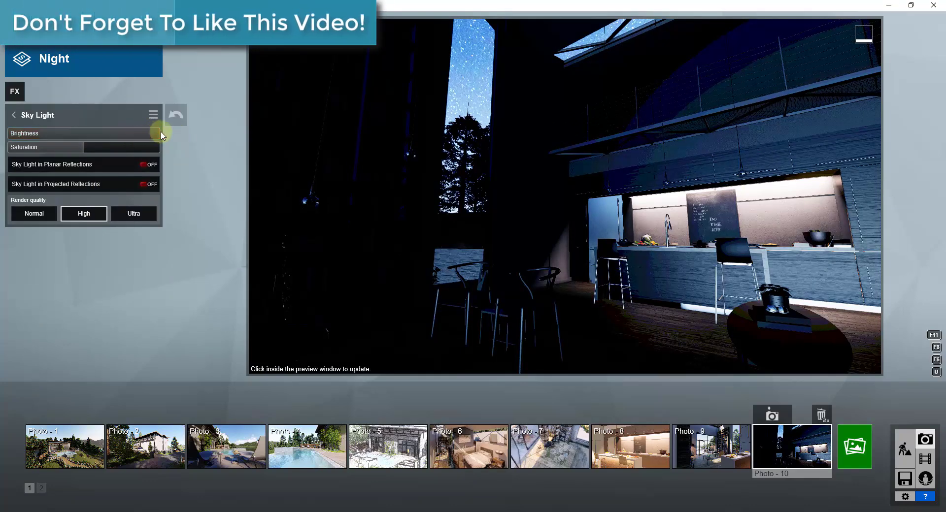
left_click(151, 166)
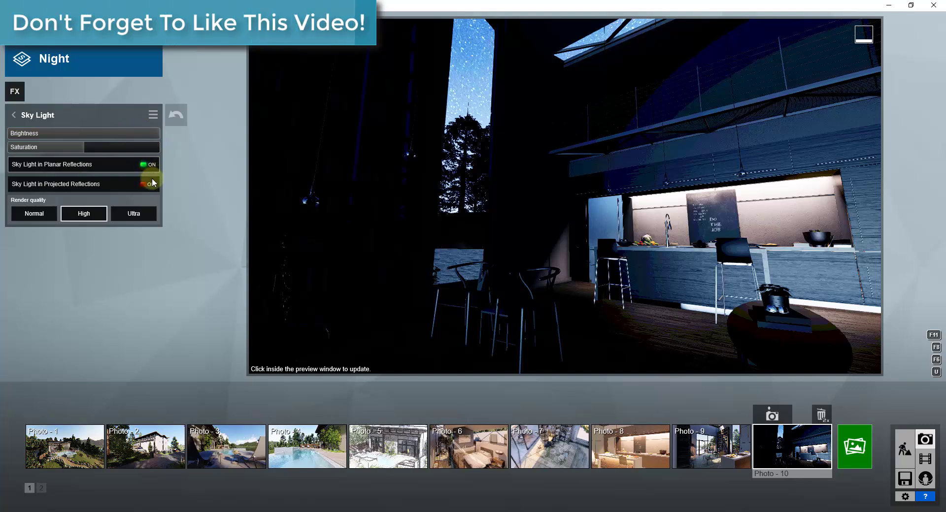
left_click(143, 186)
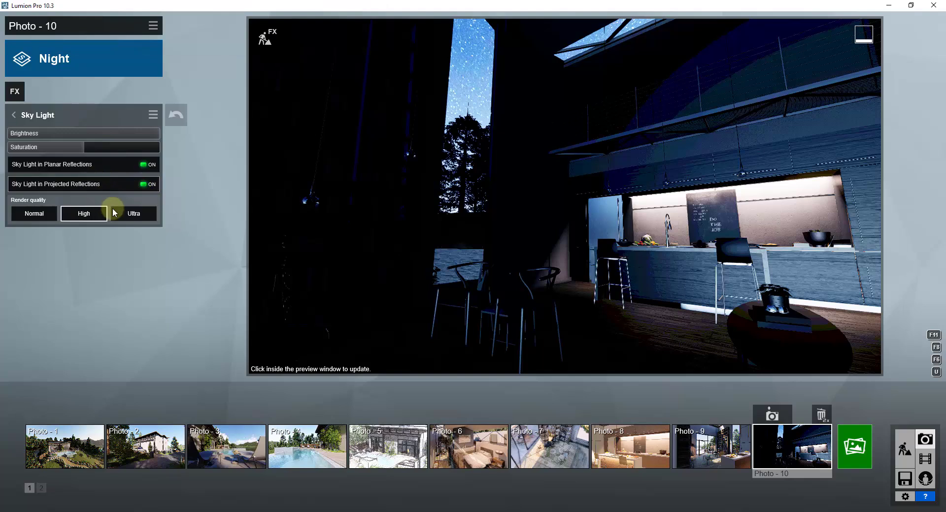
left_click(126, 216)
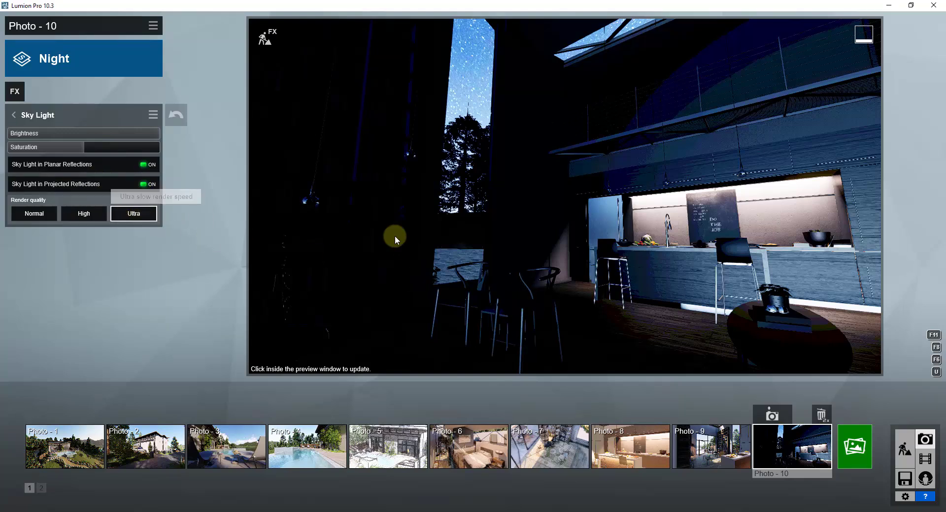
left_click(583, 227)
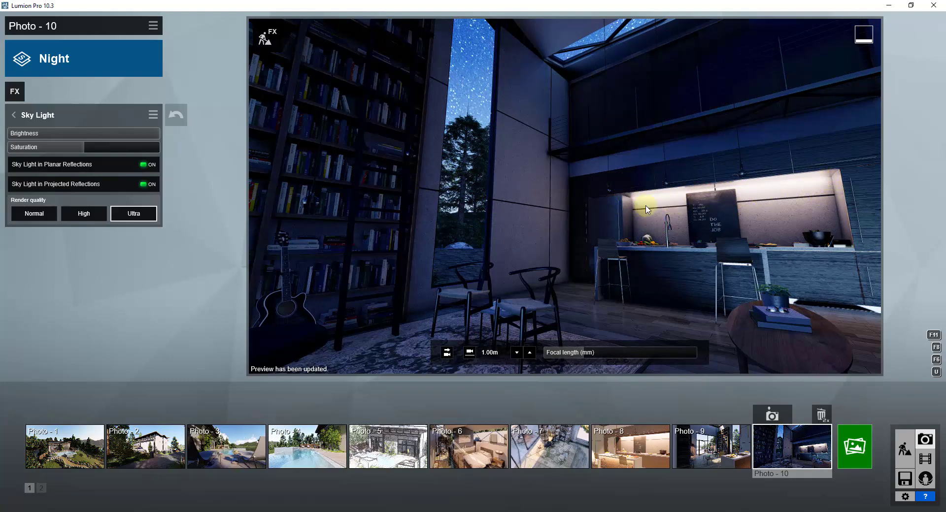
- Try a low Sky Light brightness in the preview, restore it to maximum, refresh again and return to the effects list
left_click_drag(112, 135, 23, 134)
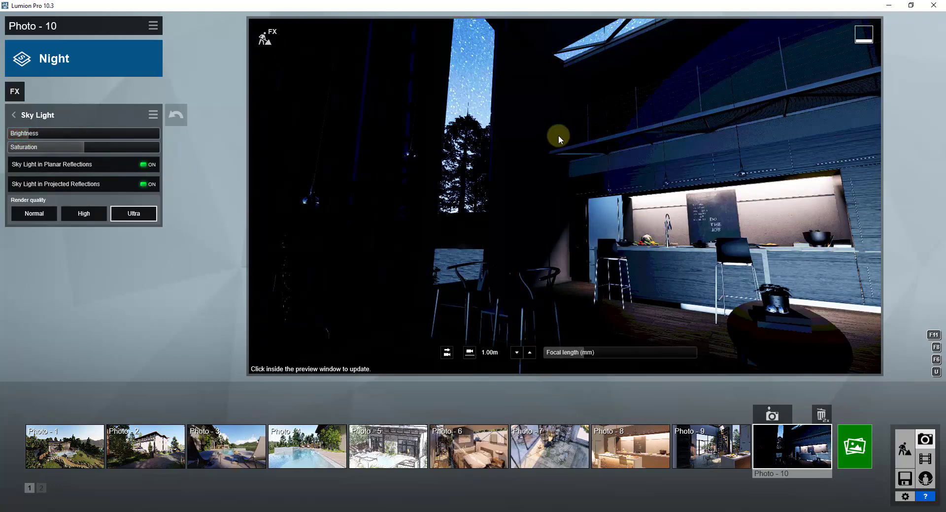
left_click(556, 135)
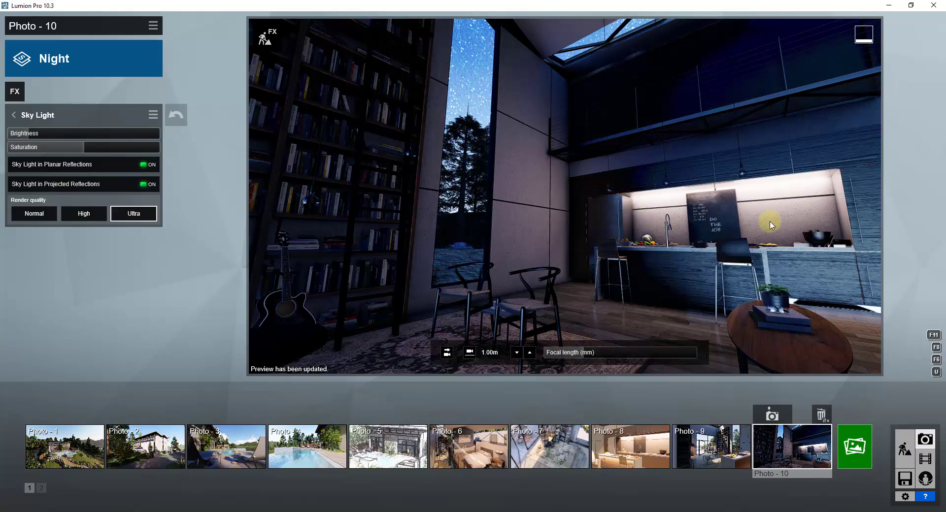
left_click_drag(38, 134, 177, 140)
left_click(567, 186)
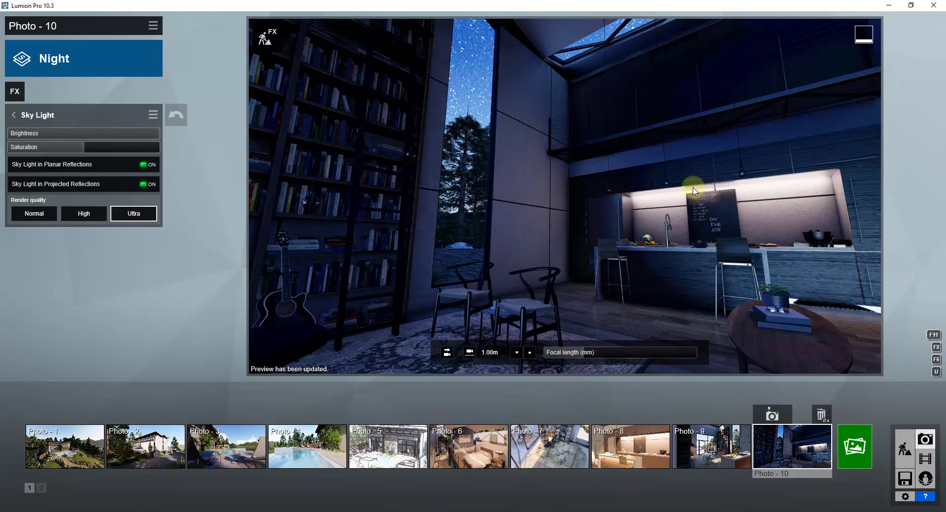
left_click(15, 115)
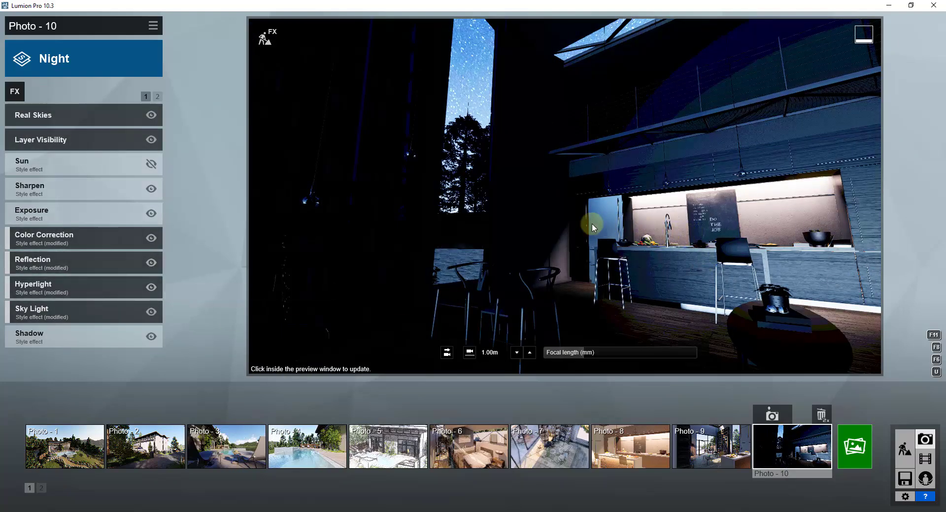
- Add the Print Poster Enhancer effect to Photo 10 and refresh the preview
left_click(17, 94)
left_click(394, 220)
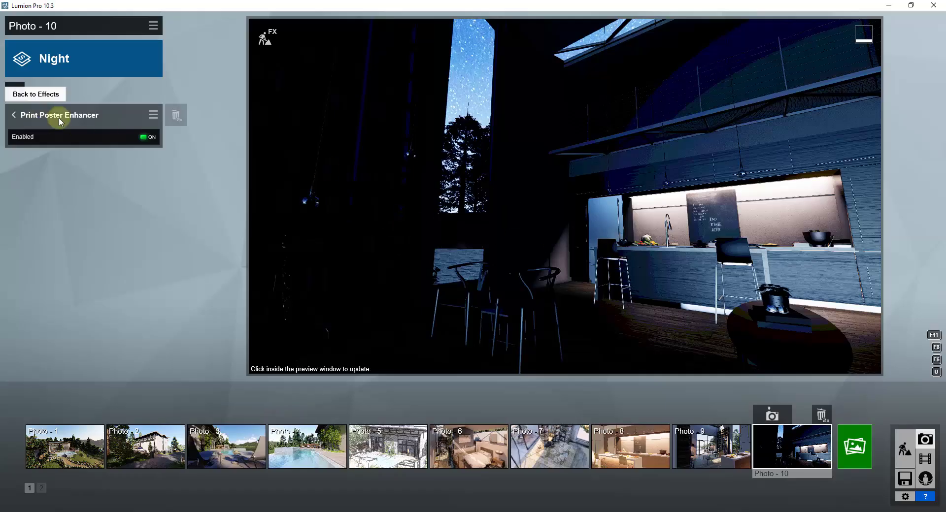
left_click(630, 278)
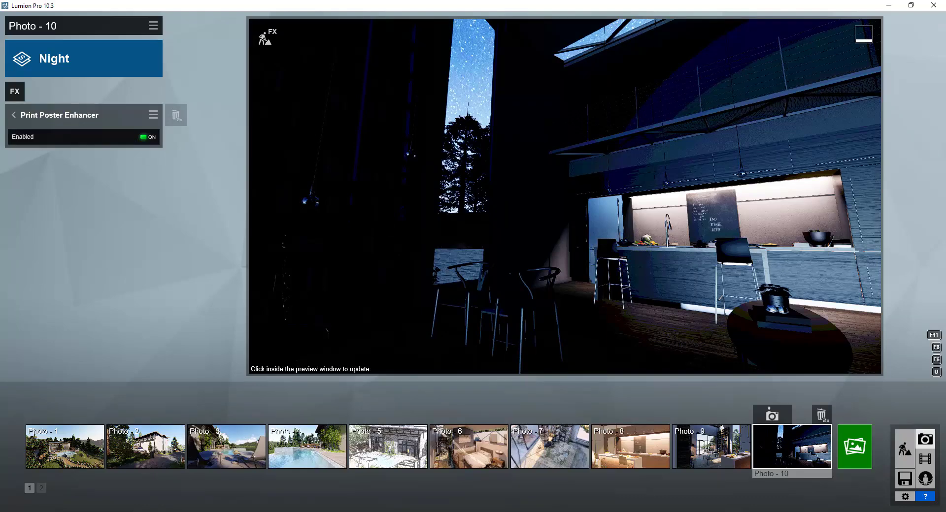
left_click(531, 173)
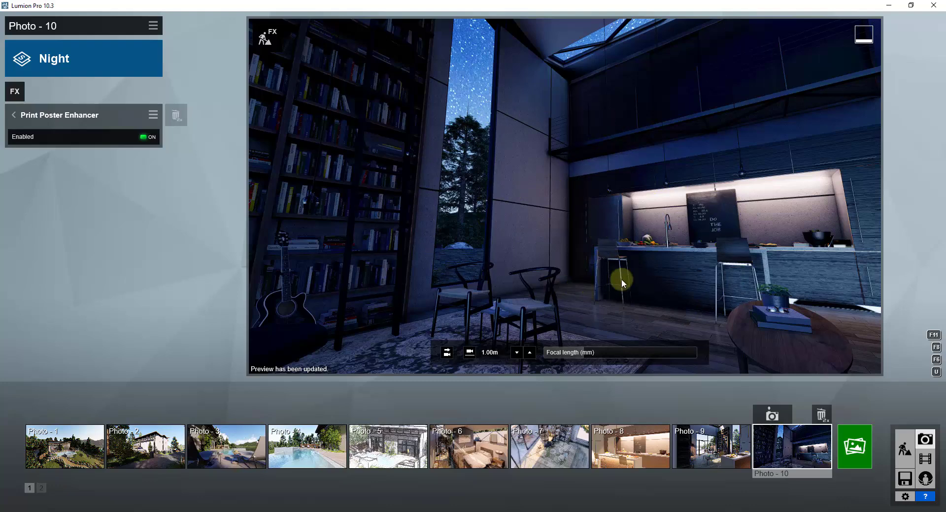
key("shift+0")
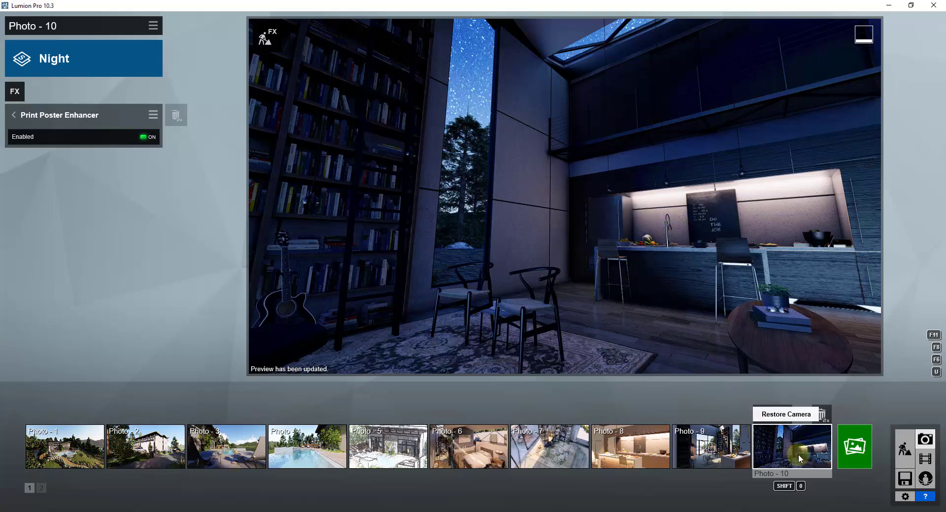
- Render the current shot at Print resolution (3840x2160) and save it as a JPG named Interior Night Rendering
left_click(856, 447)
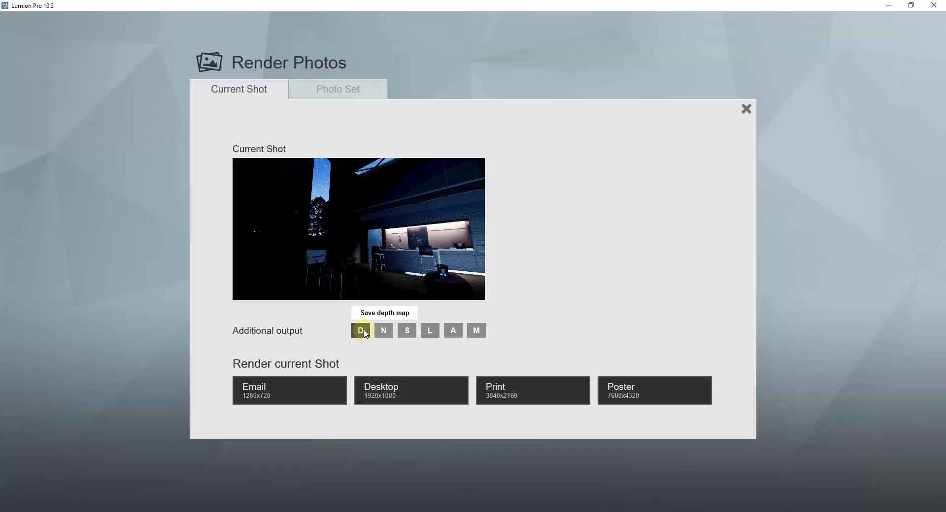
left_click(522, 391)
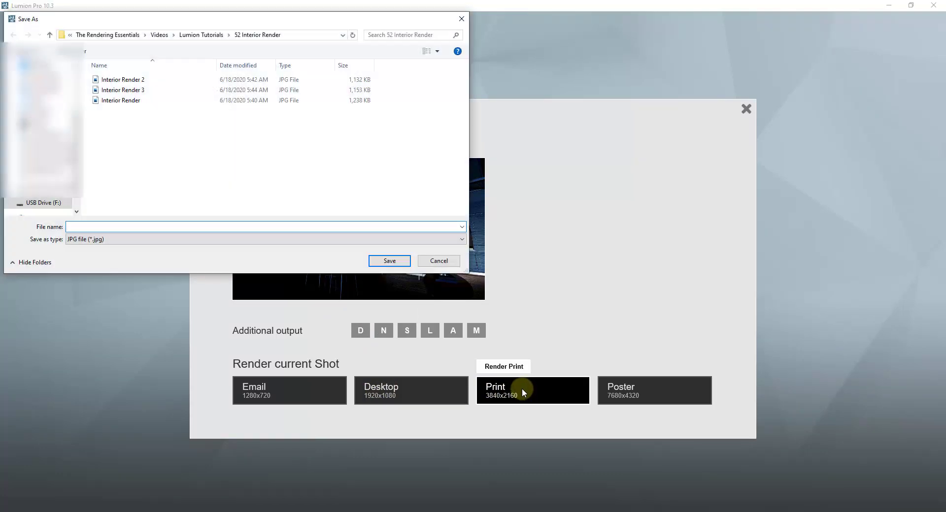
left_click(123, 228)
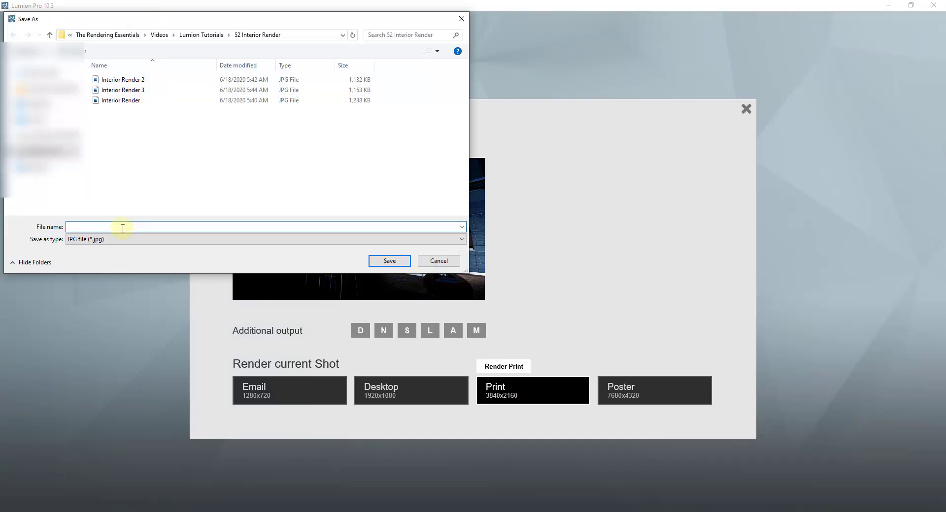
type("Interior Night Rendering")
key("Return")
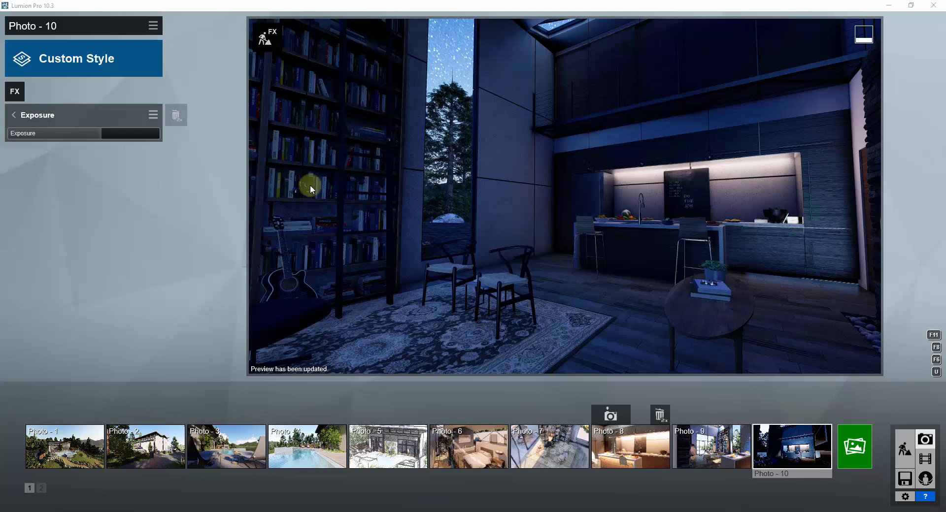
- Raise the Real Skies brightness moderately, set its overall brightness to 1.6 and refresh the preview
left_click(14, 114)
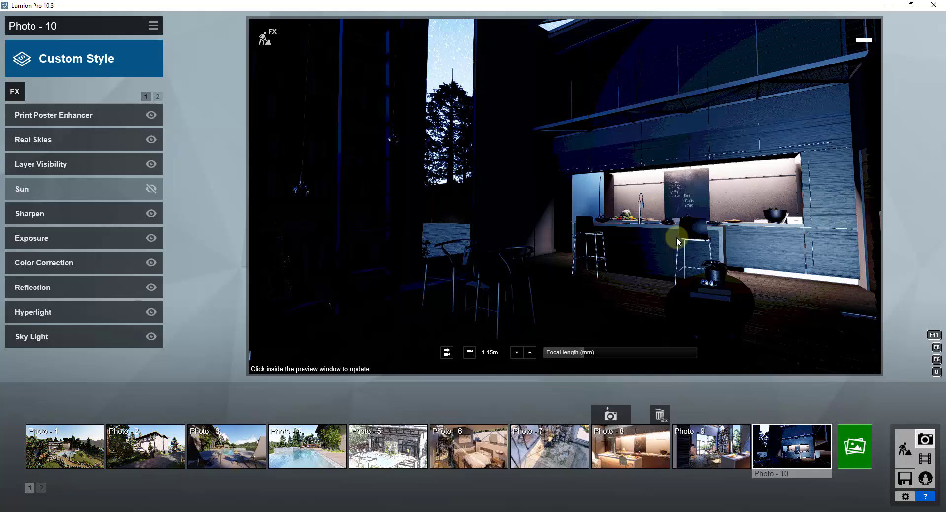
left_click(63, 143)
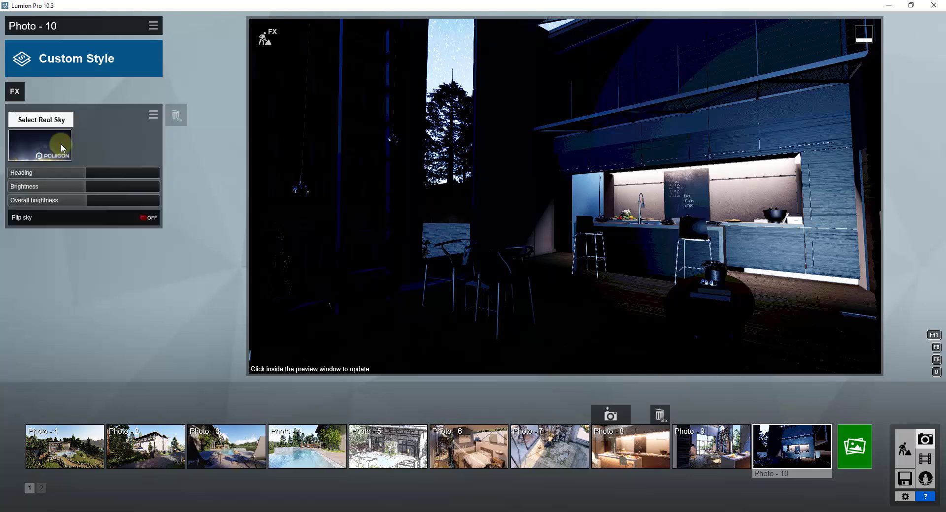
mouse_move(84, 173)
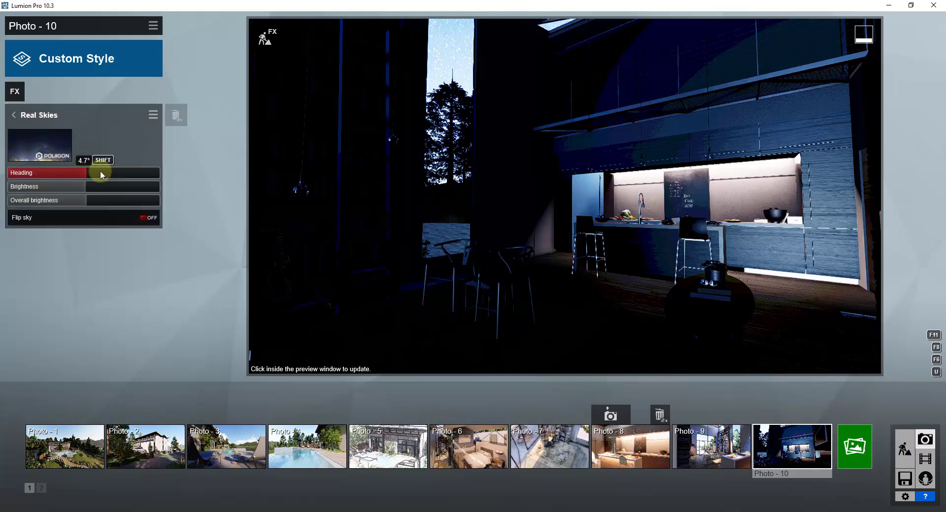
mouse_move(91, 190)
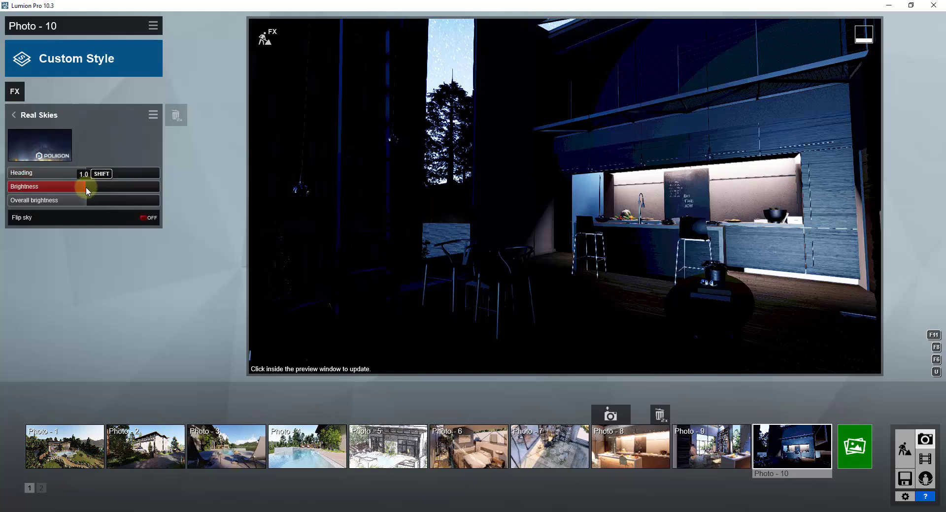
left_click_drag(95, 187, 127, 204)
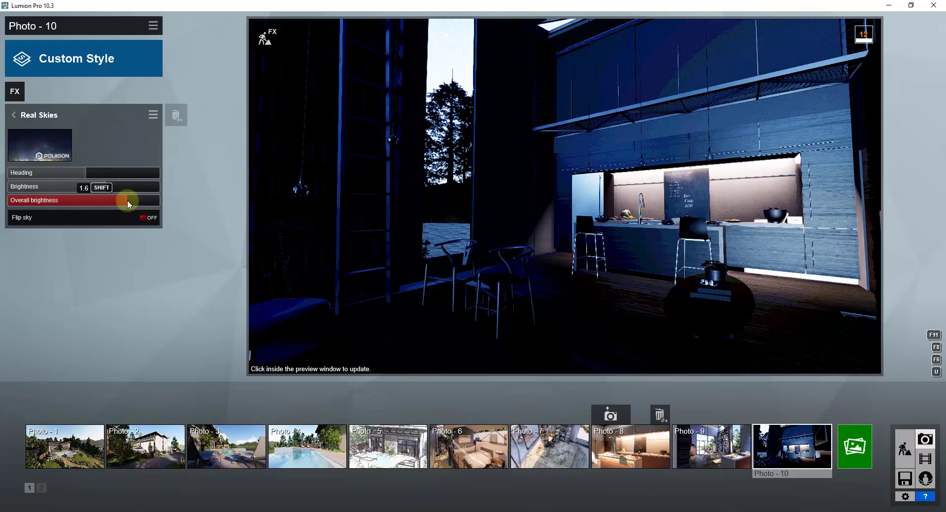
left_click(567, 213)
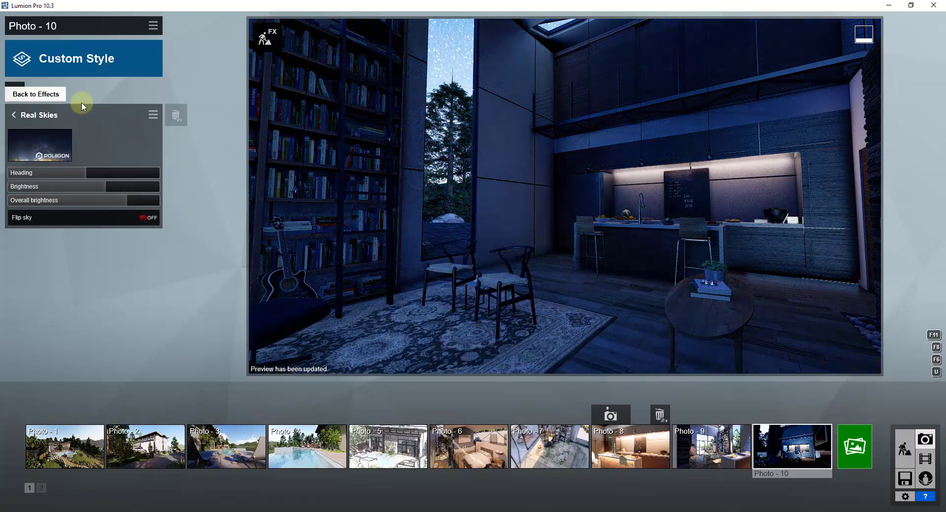
- Increase the Exposure effect slightly to brighten the interior and refresh the preview
left_click(65, 113)
left_click(61, 233)
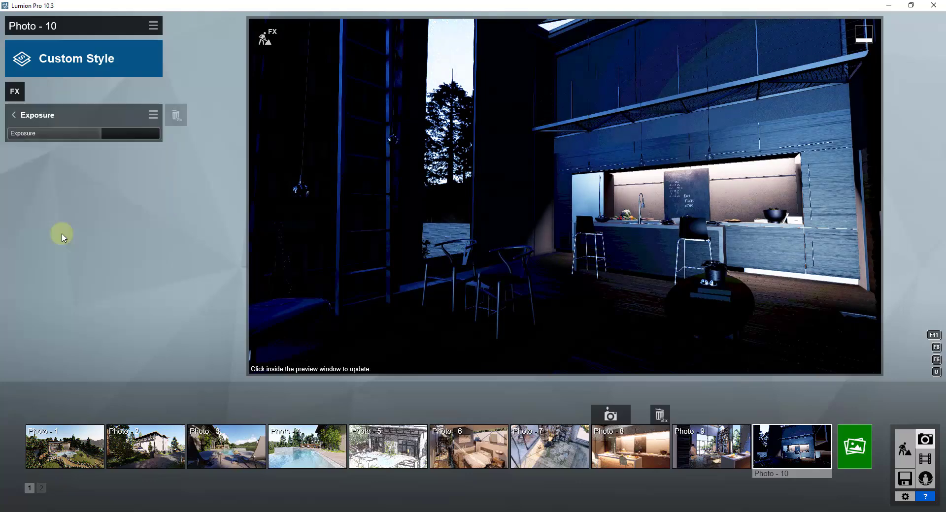
left_click(15, 114)
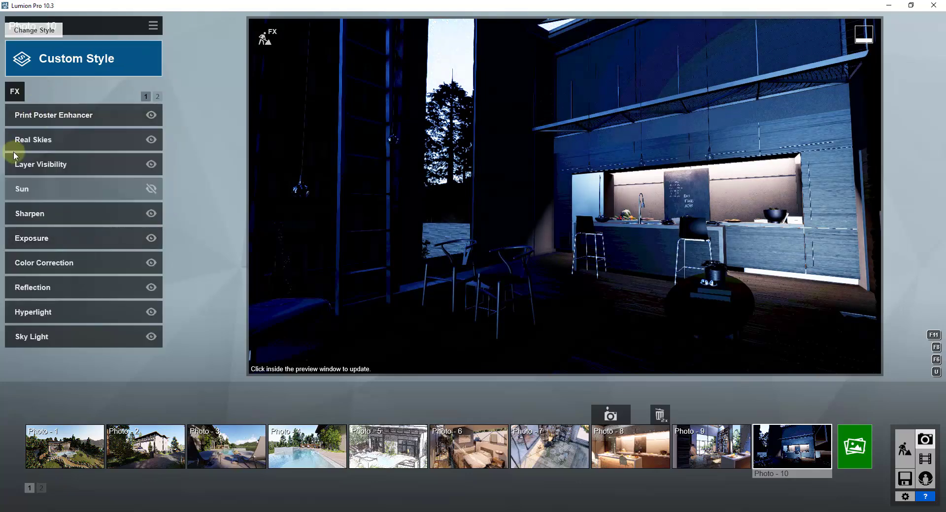
mouse_move(104, 139)
left_mouse_down()
mouse_move(122, 139)
mouse_move(105, 141)
left_mouse_up()
left_click(558, 221)
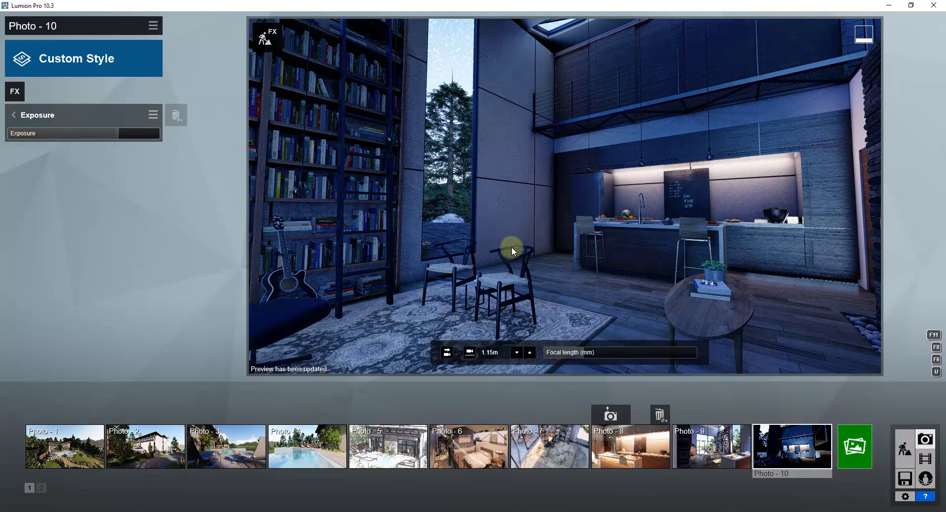